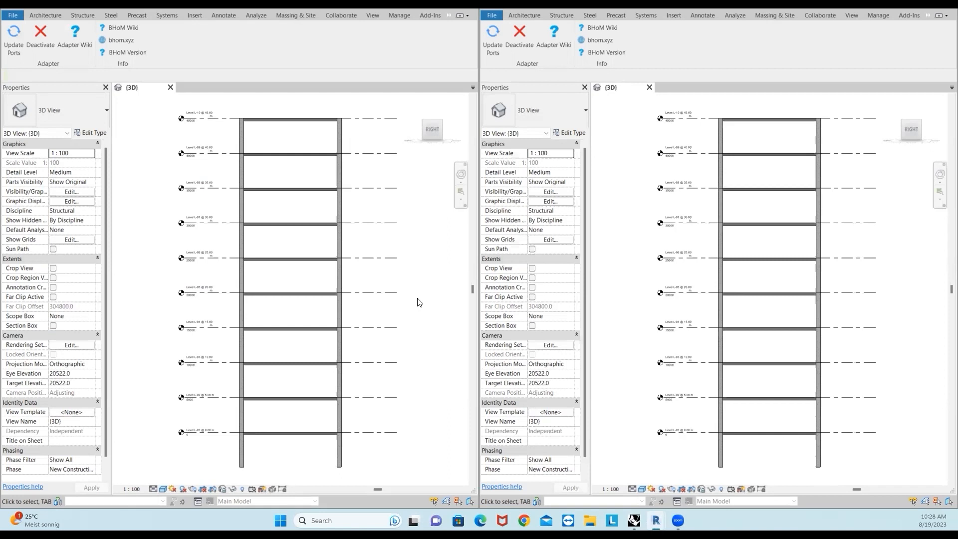
Specify push port 14128 and pull port 14129 for the BHoM adapter in the first Revit model.
click(12, 47)
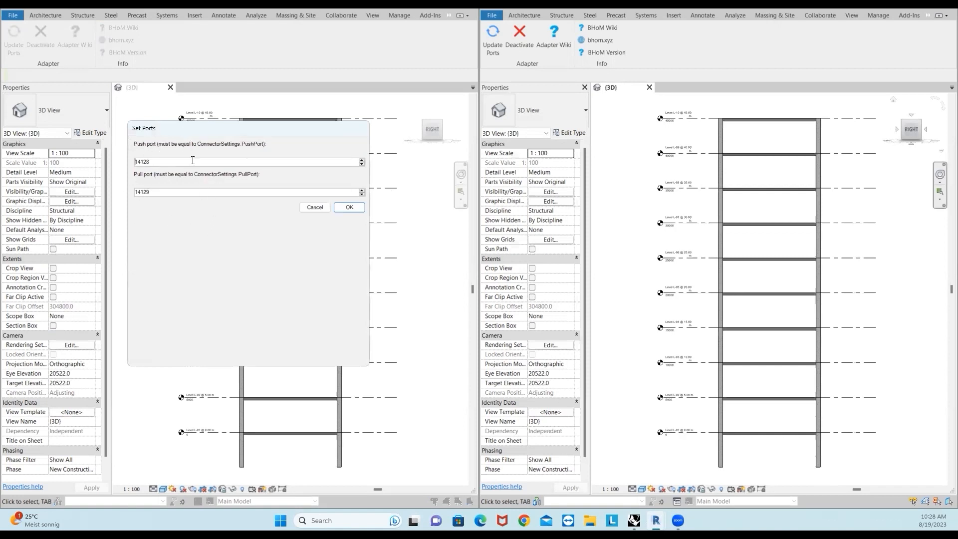
drag(187, 130, 160, 153)
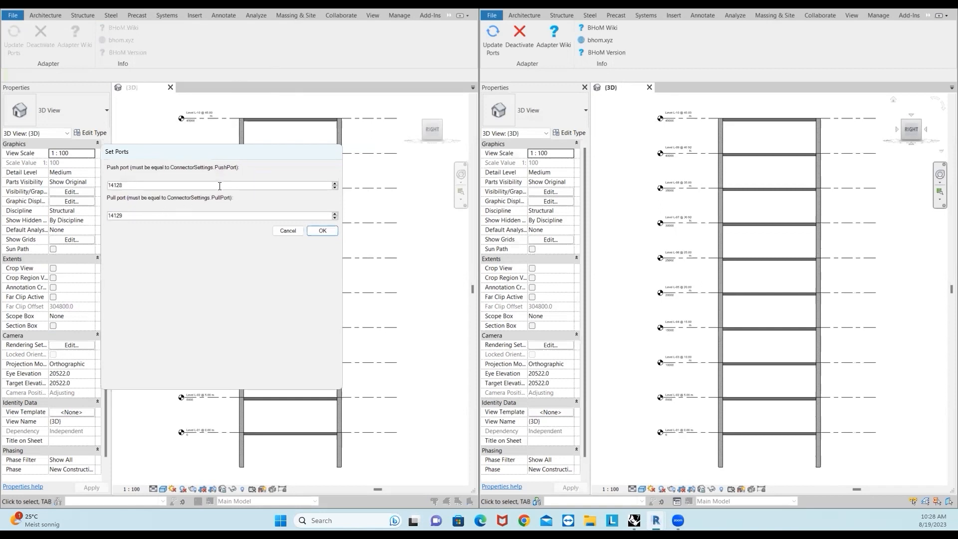
double_click(130, 185)
double_click(121, 214)
Set the second model's BHoM adapter ports to push 15128 and pull 15129, and accept the port settings in both models.
click(493, 41)
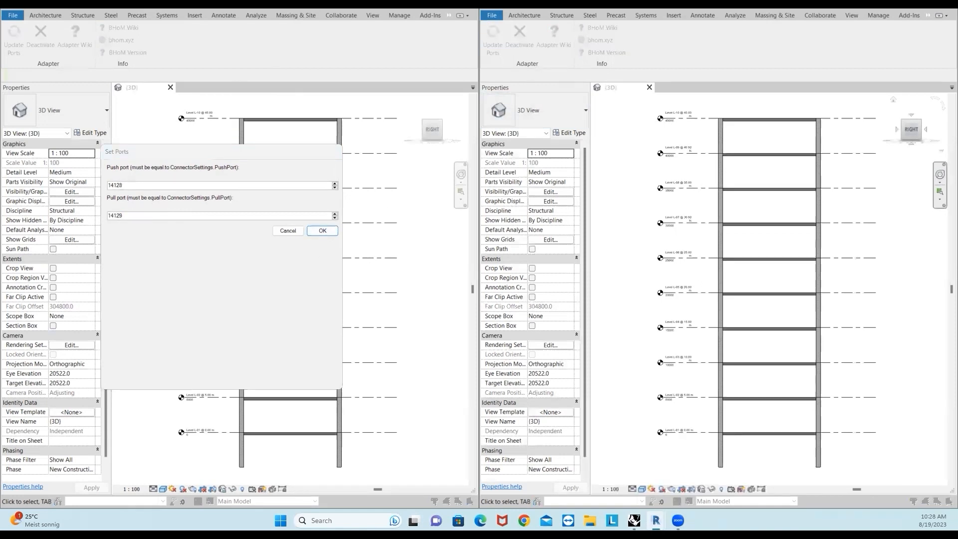
double_click(500, 190)
double_click(493, 220)
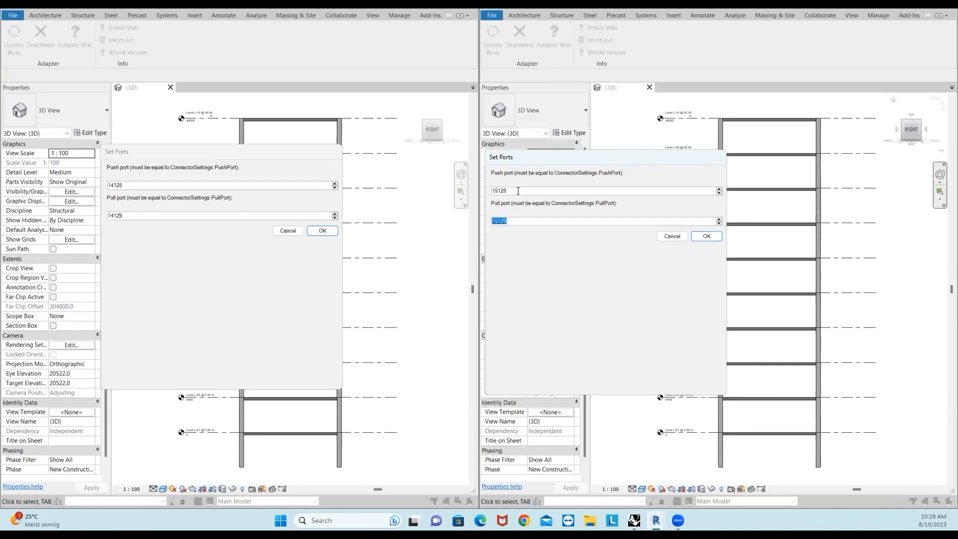
click(707, 237)
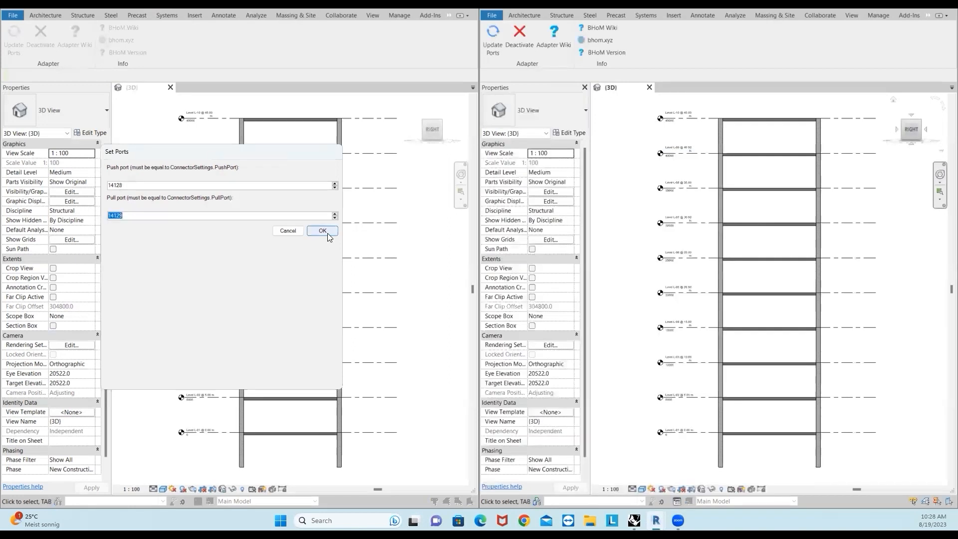
click(332, 234)
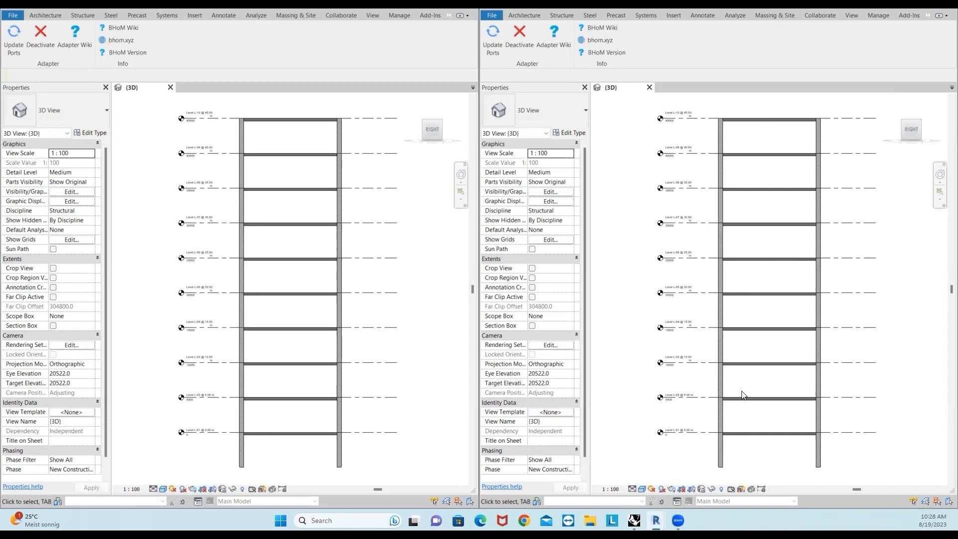
Delete the Level 10 and Level 08 floor slabs in the second model.
click(786, 190)
click(758, 121)
key(Delete)
click(768, 191)
key(Delete)
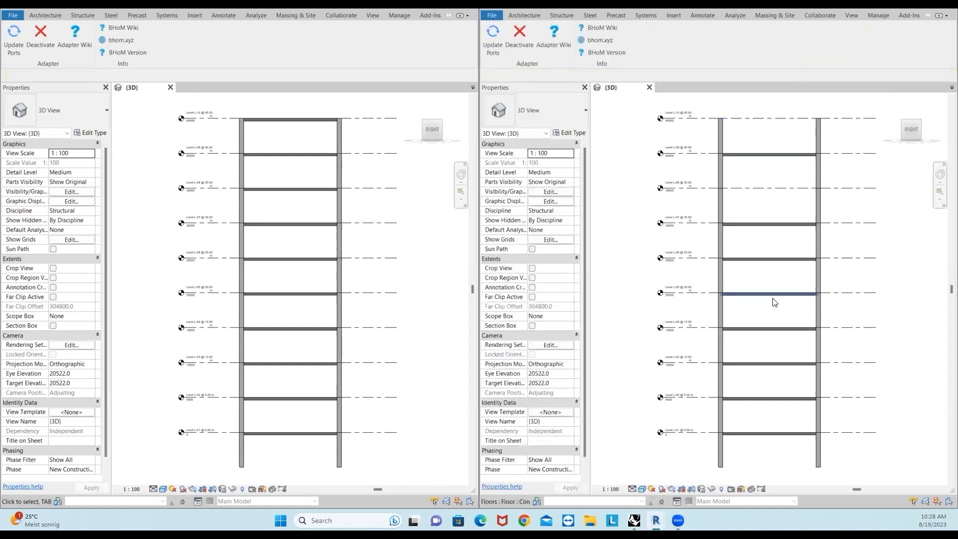
Change the second model's Level 02 floor to type 75mm Metal Roof Deck and its Level 01 floor to Generic 300mm.
click(769, 399)
click(571, 107)
key(Escape)
click(764, 433)
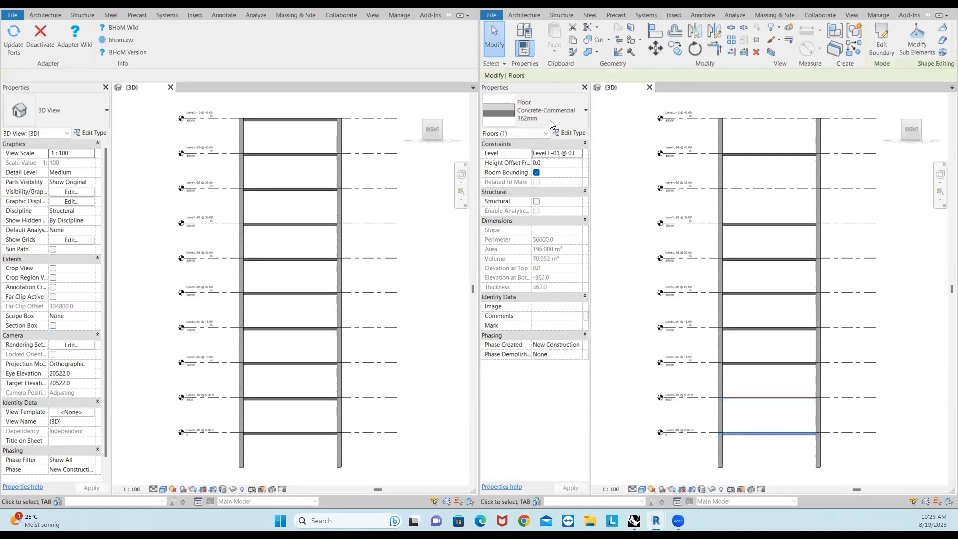
click(551, 123)
scroll(554, 209, up, 1)
click(560, 251)
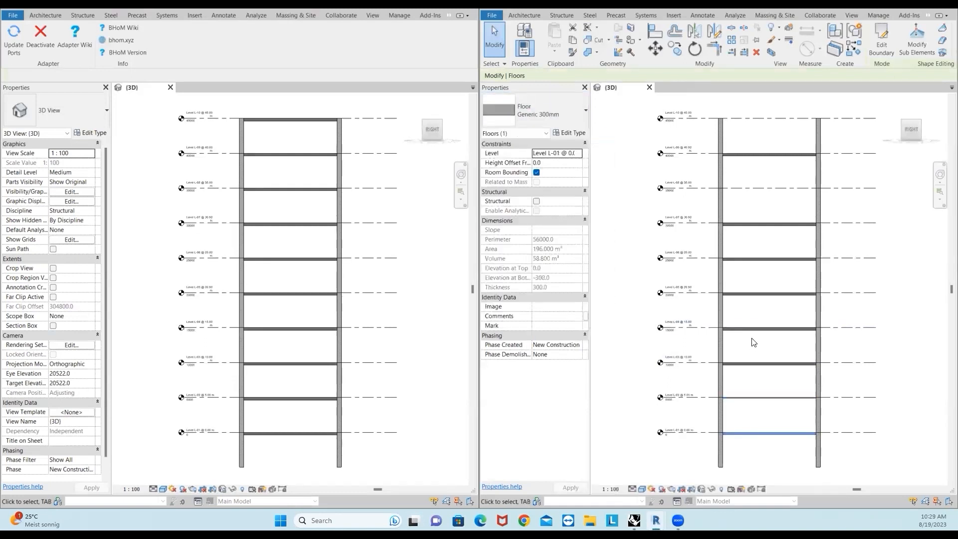
Change the Level 05 floor in the second model to type 160mm Concrete With 50mm Metal Deck.
click(758, 294)
click(553, 118)
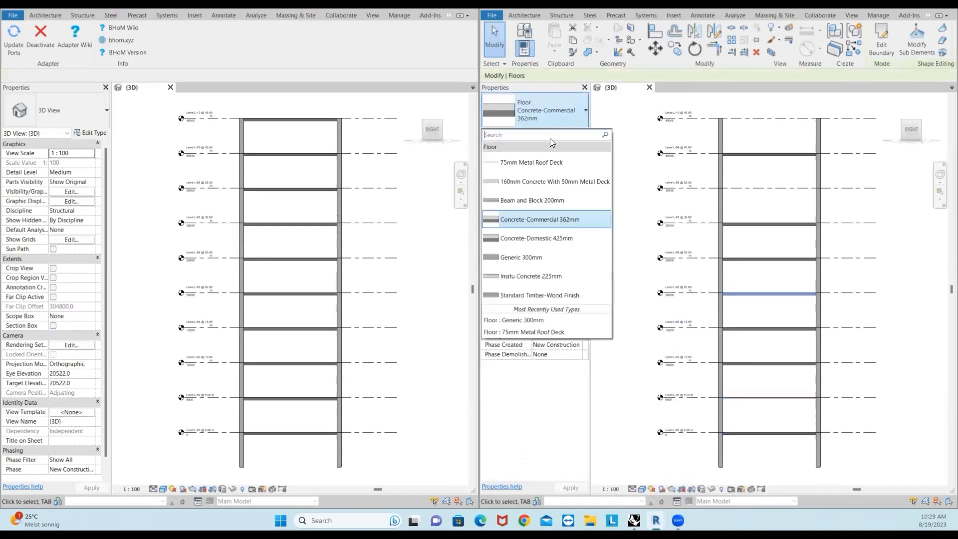
click(559, 182)
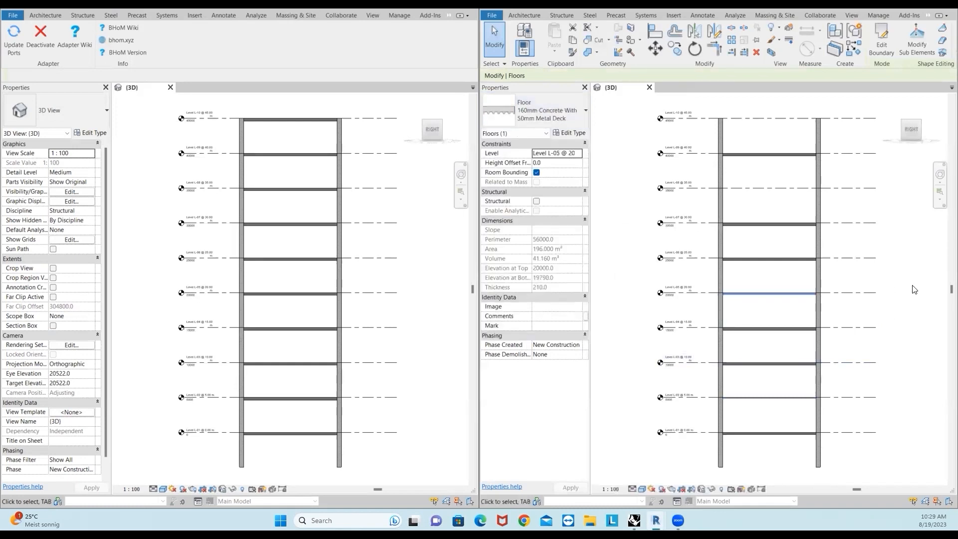
click(941, 327)
Copy the right-hand columns between Level 07 and Level 09 to the middle of the bay.
drag(797, 141, 834, 247)
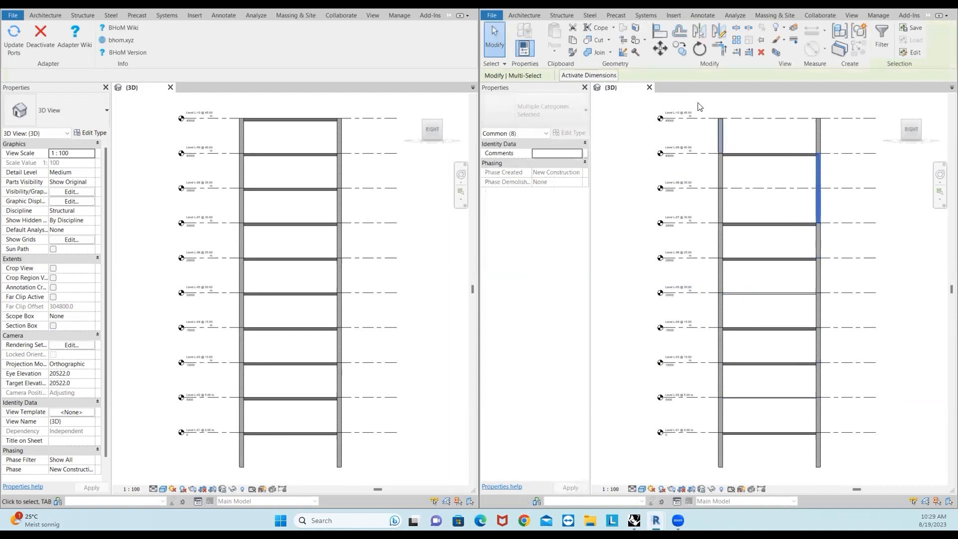
click(678, 48)
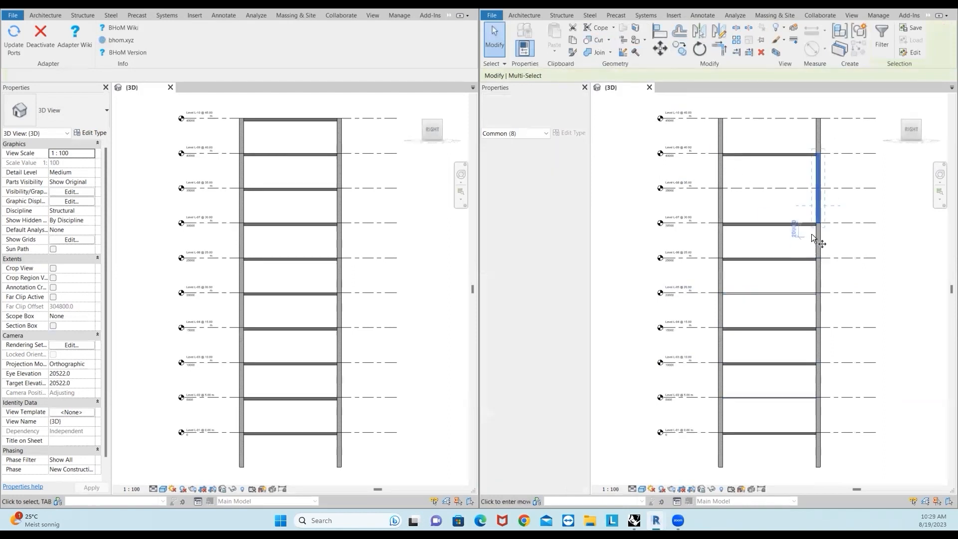
click(790, 226)
click(770, 225)
key(Escape)
key(Escape)
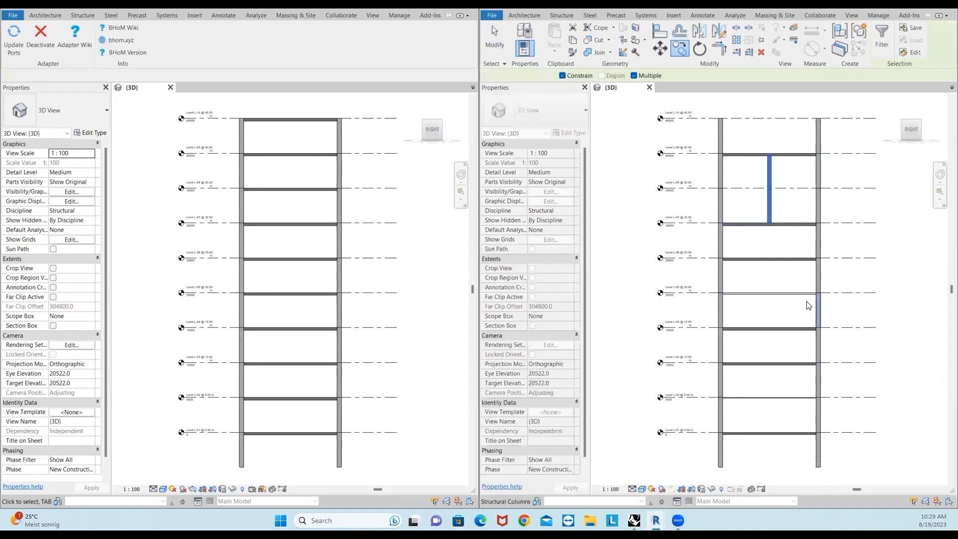
Copy the right-hand columns between Level 04 and Level 06 to the middle of the bay.
drag(798, 240, 846, 350)
click(677, 51)
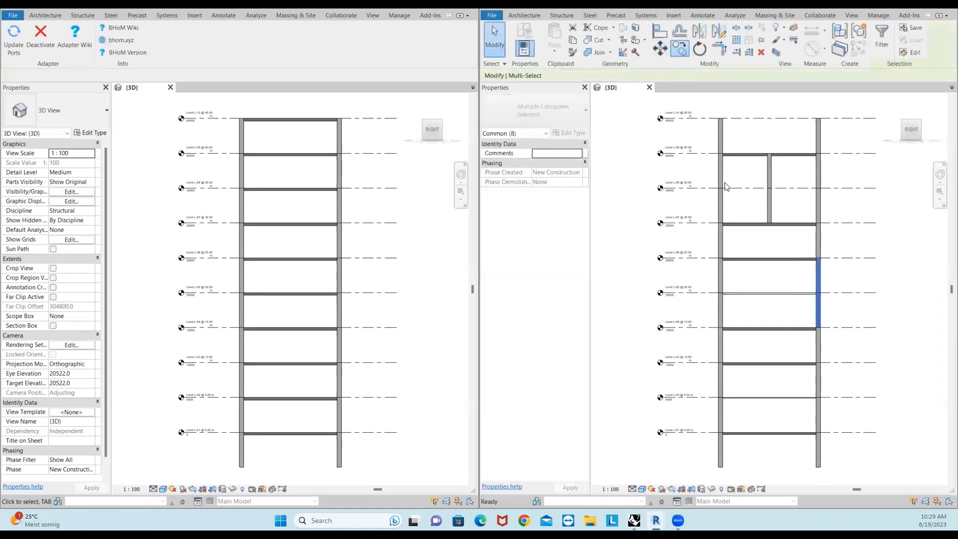
click(818, 325)
click(770, 326)
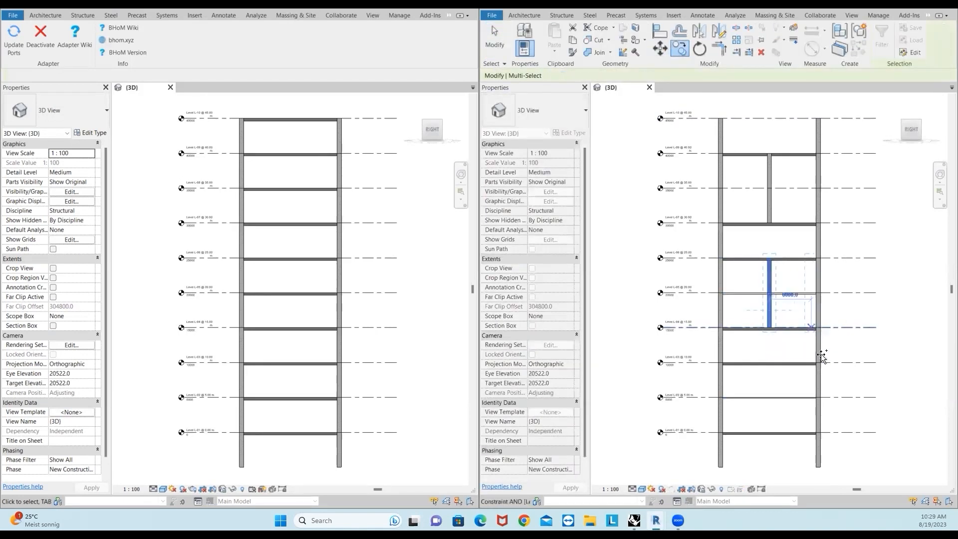
Copy the right-hand columns between Level 01 and Level 03 to the middle of the bay.
drag(803, 352, 842, 467)
click(680, 49)
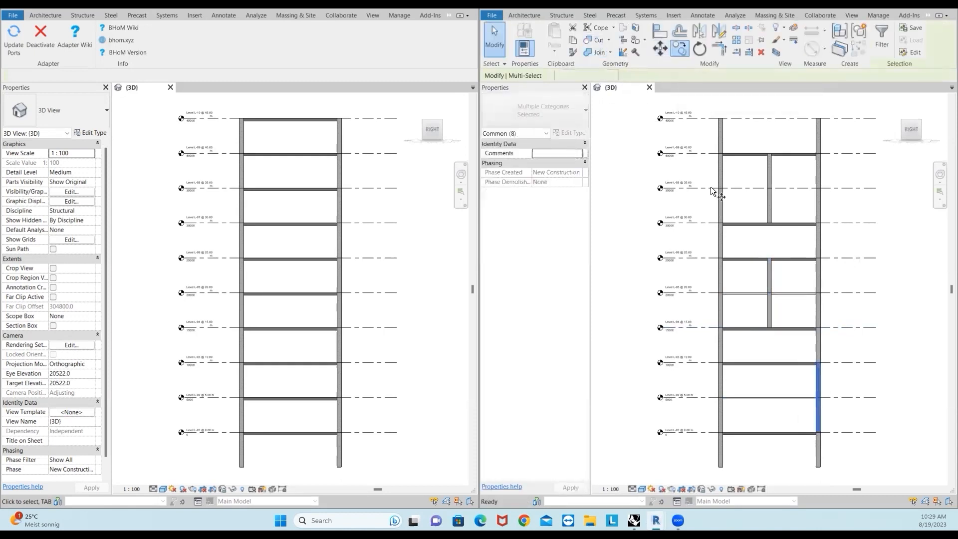
click(818, 431)
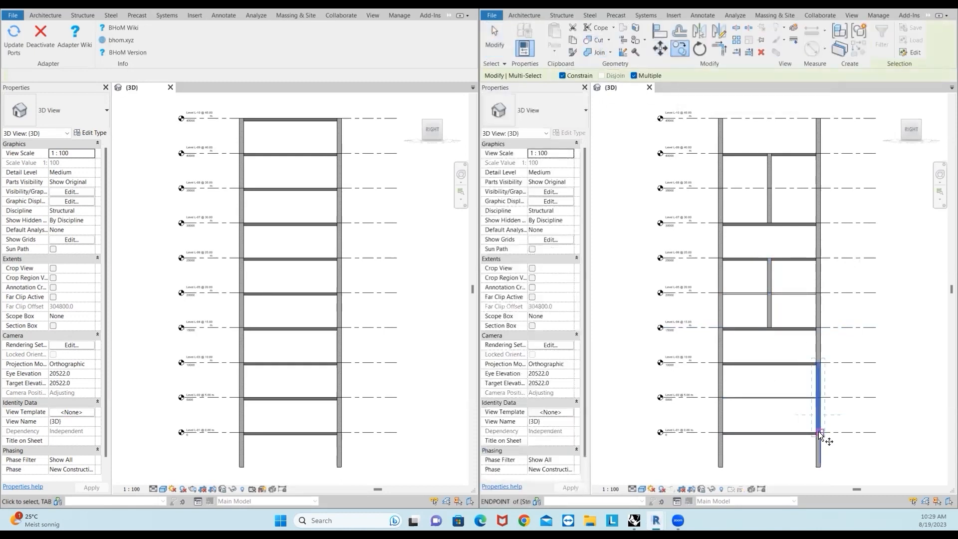
click(769, 433)
key(Escape)
key(Escape)
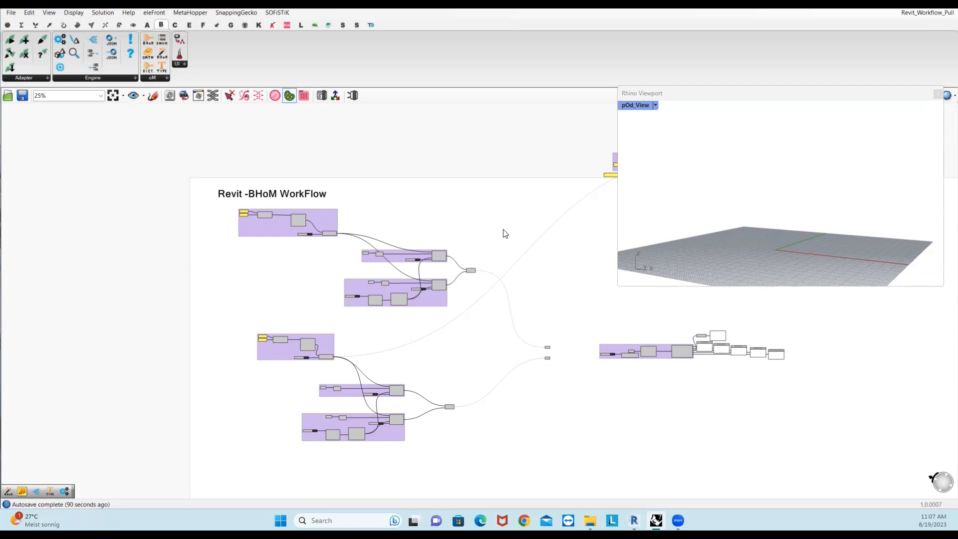
In the Grasshopper Revit-BHoM workflow, activate the first RevitAdapter, which uses ports 14128 and 14129.
scroll(307, 238, up, 6)
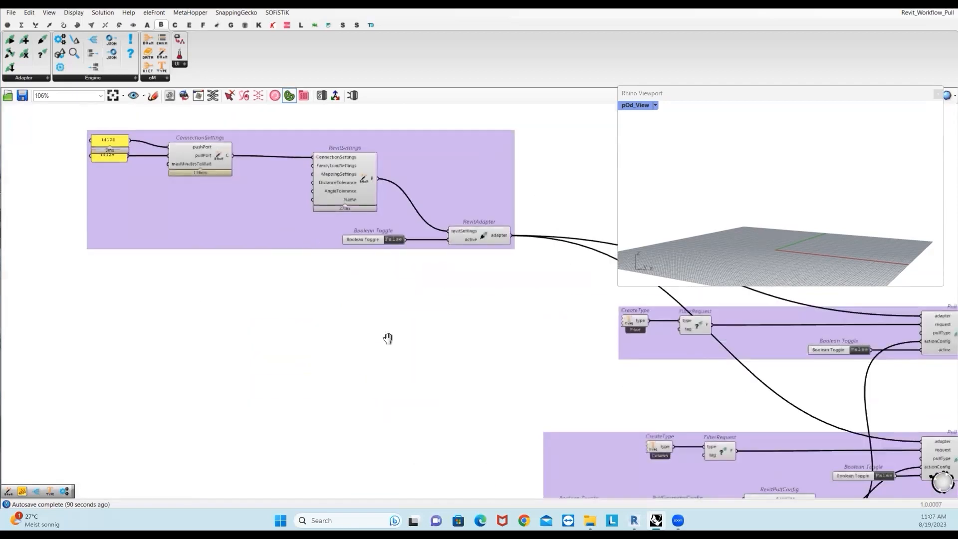
right_drag(388, 339, 389, 393)
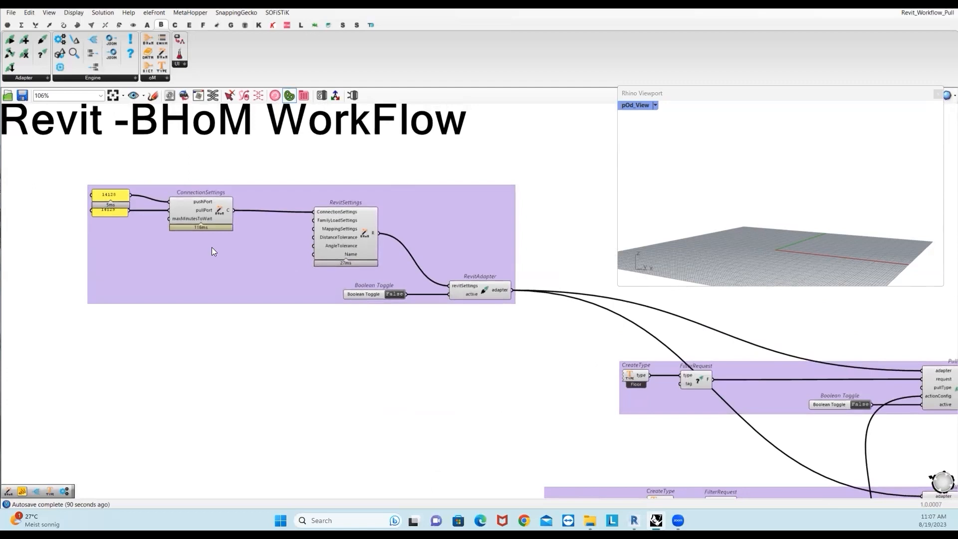
scroll(81, 204, up, 3)
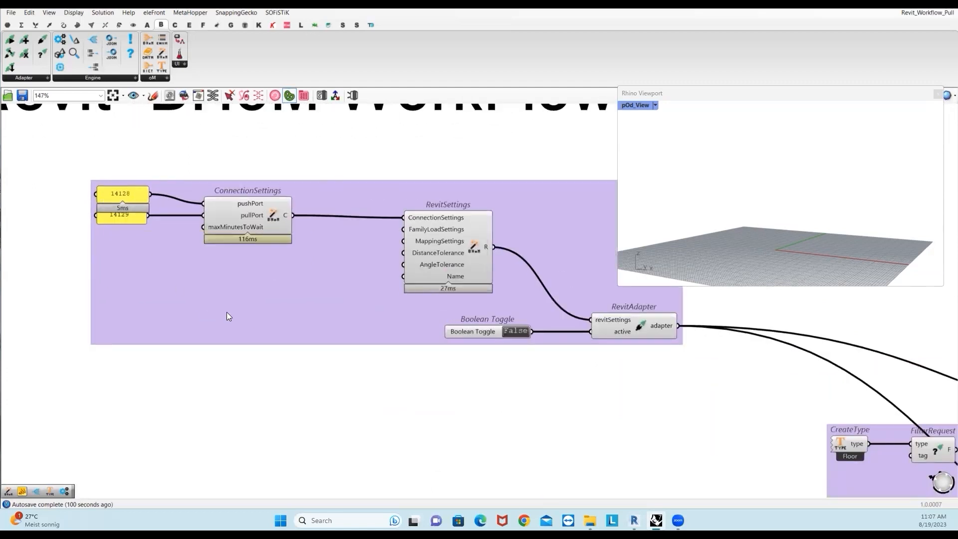
click(515, 332)
Set the Floor and Column Pull components of the first adapter to active.
right_drag(691, 289, 516, 314)
scroll(520, 362, down, 5)
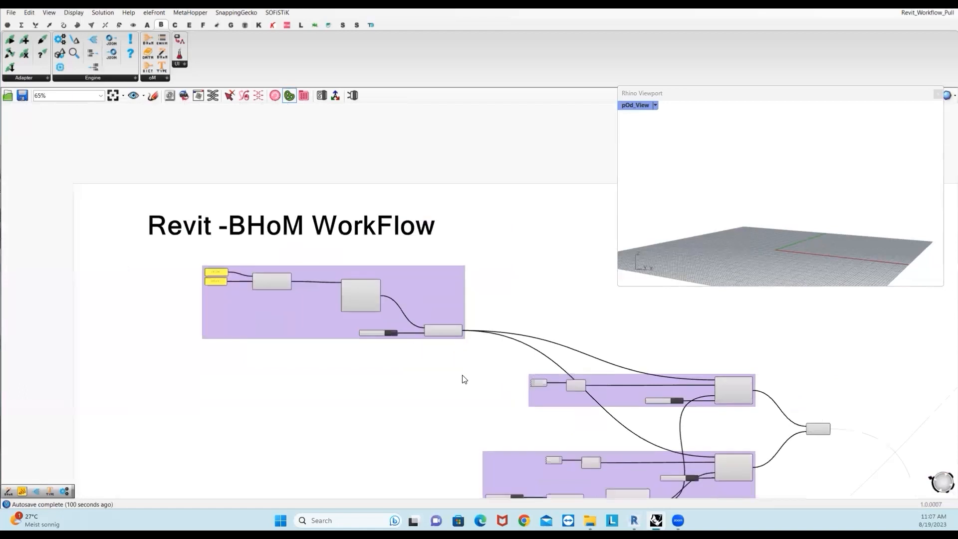
scroll(512, 349, up, 4)
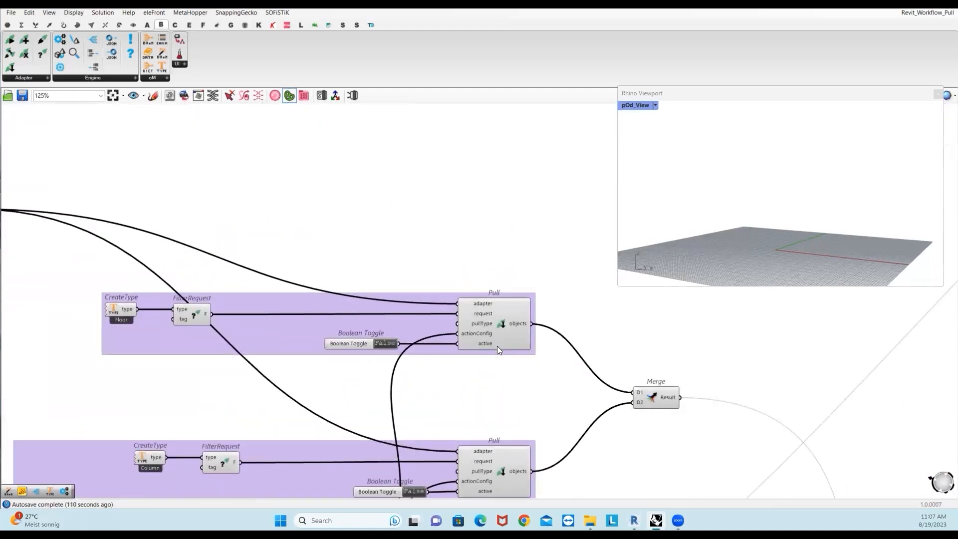
right_drag(261, 346, 280, 261)
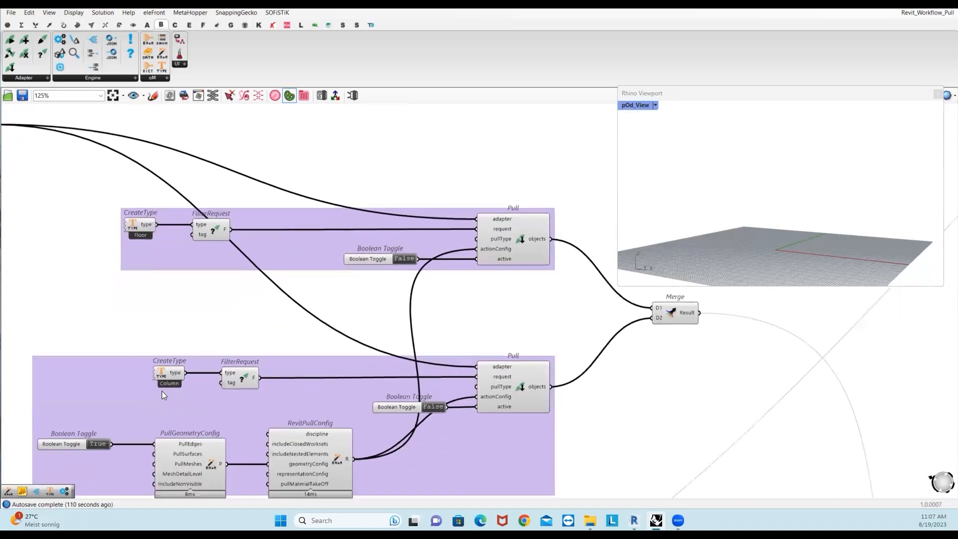
click(401, 258)
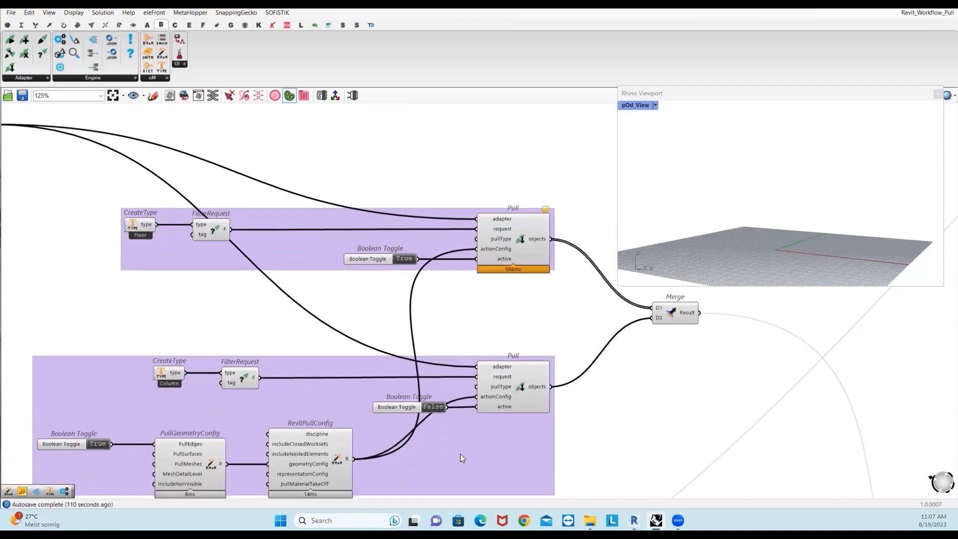
click(433, 407)
Enable the preview of the first model's Merge component and inspect the pulled floors and columns in the Rhino viewport.
right_drag(641, 380, 521, 402)
middle_click(550, 338)
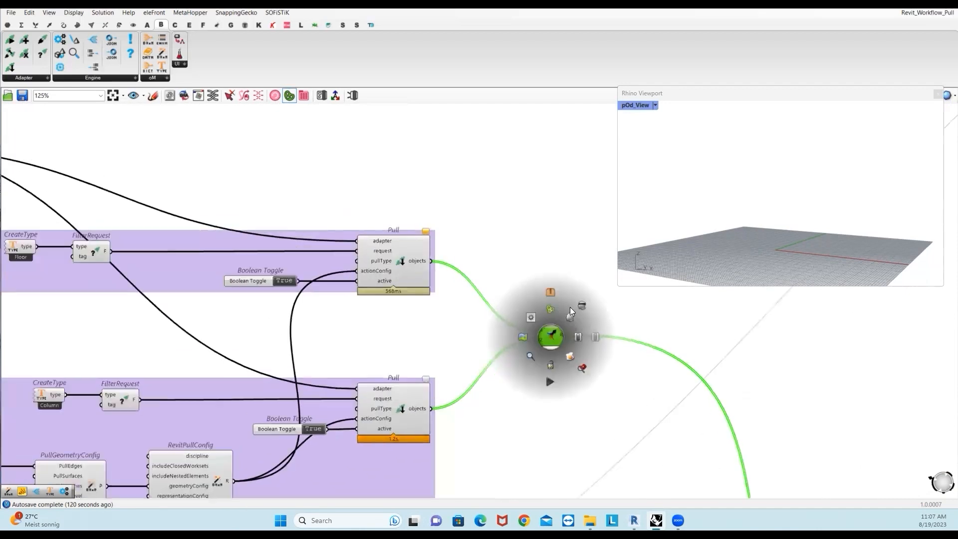
click(572, 318)
click(649, 327)
right_drag(751, 262, 769, 225)
scroll(760, 220, up, 6)
scroll(738, 189, down, 3)
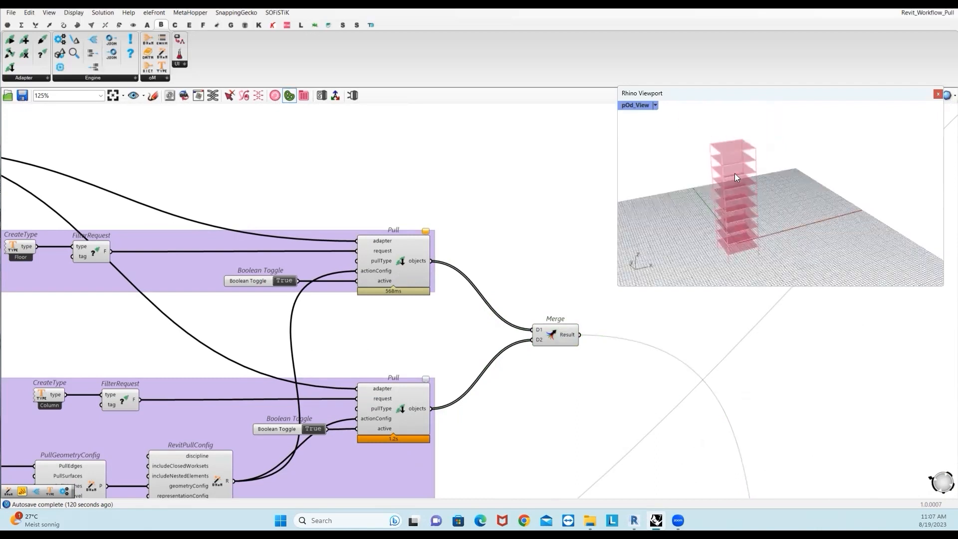
right_drag(750, 256, 807, 181)
scroll(808, 181, up, 3)
Hide the geometry preview of the first model's merged floors and columns.
drag(343, 200, 619, 473)
middle_click(626, 405)
click(655, 377)
Switch the second RevitAdapter, which uses ports 15128 and 15129, off and back on.
scroll(652, 389, down, 8)
right_drag(637, 425, 605, 368)
click(613, 404)
scroll(429, 350, up, 8)
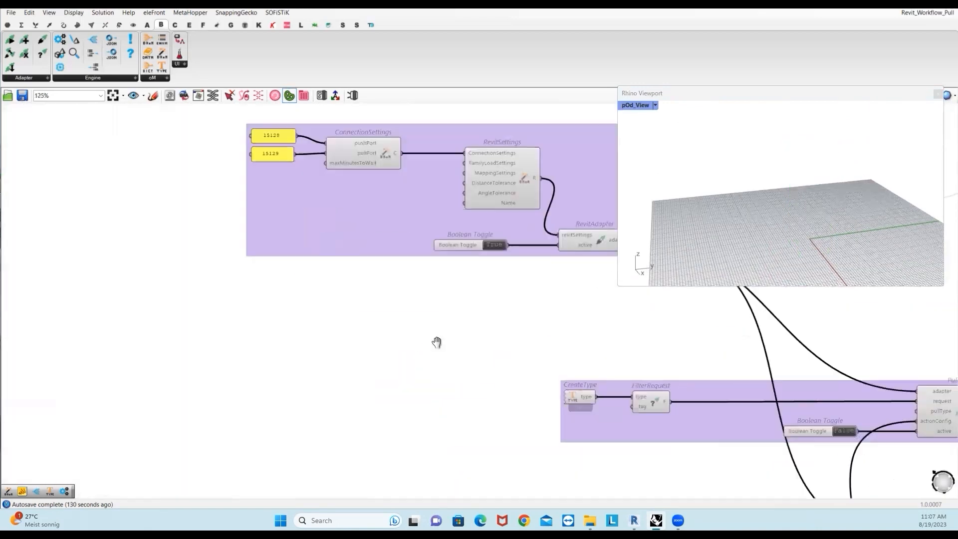
scroll(320, 301, up, 4)
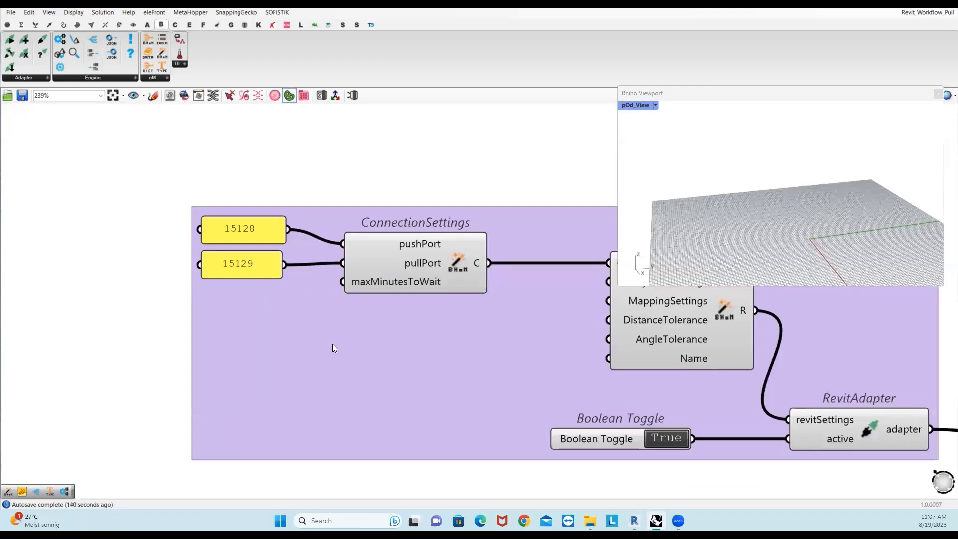
right_drag(319, 338, 193, 291)
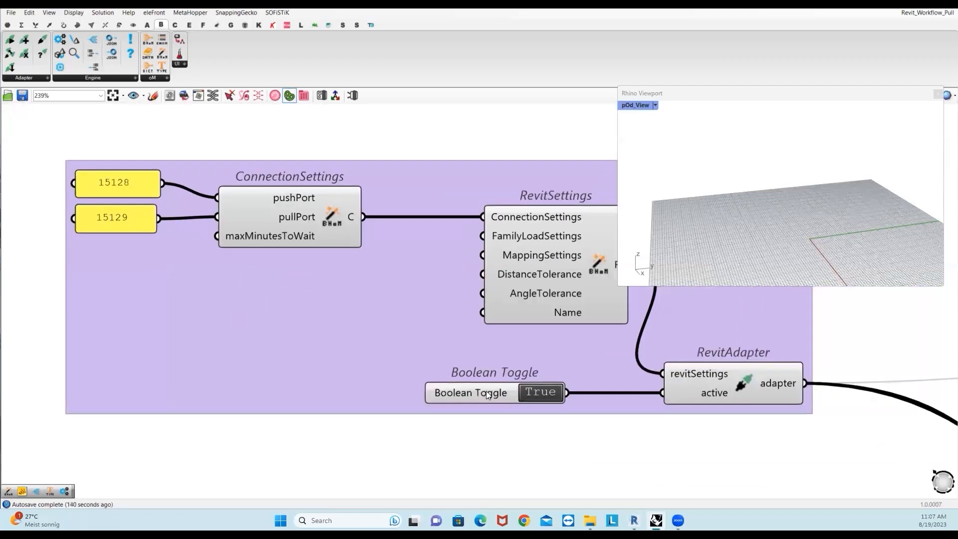
double_click(549, 395)
Set the Floor and Column Pull components of the second adapter to active.
scroll(686, 331, down, 7)
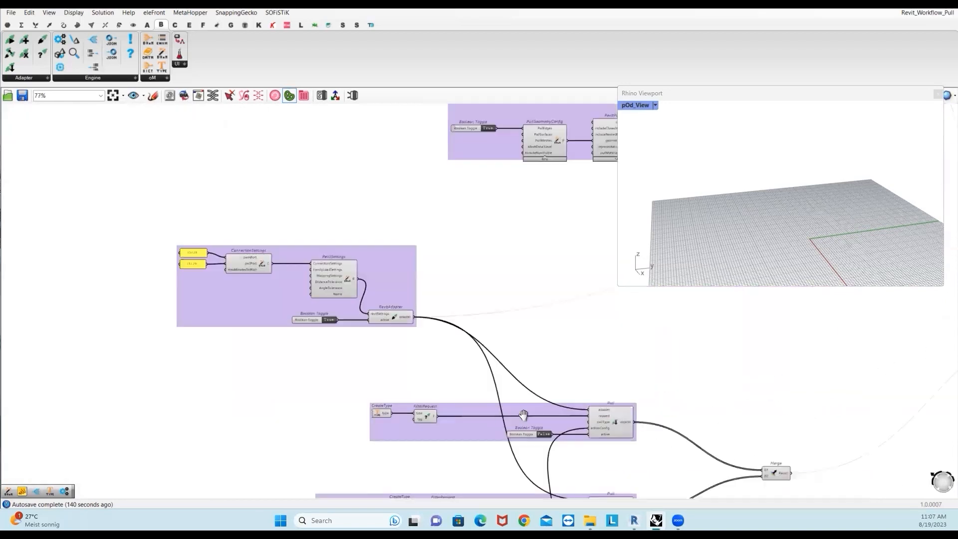
right_drag(544, 464, 507, 398)
scroll(506, 396, up, 2)
scroll(510, 361, up, 2)
double_click(509, 359)
right_drag(521, 387, 452, 275)
double_click(400, 378)
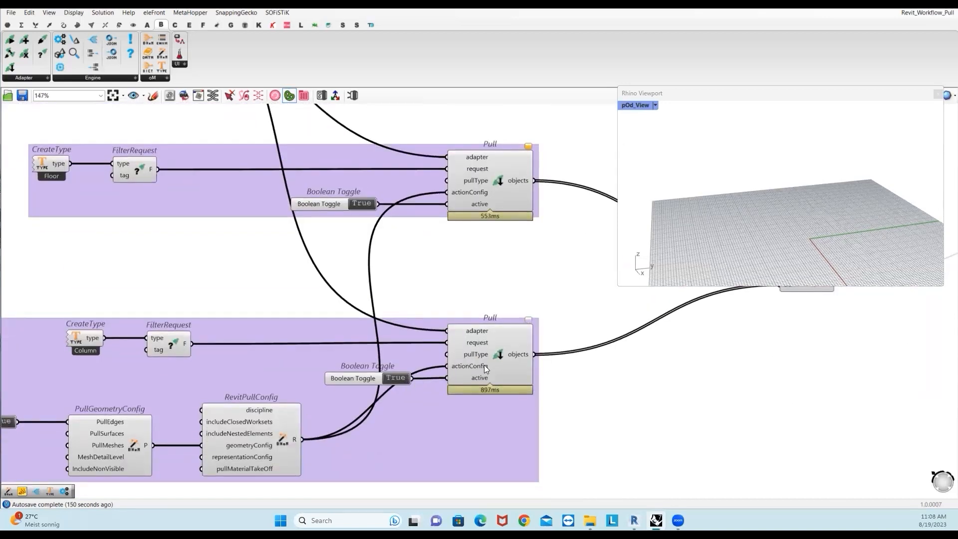
Enable the geometry preview of the Merge component combining the second model's pulled floors and columns.
right_drag(512, 366, 334, 370)
right_drag(444, 367, 362, 396)
drag(473, 259, 630, 378)
middle_click(588, 367)
click(611, 364)
right_drag(664, 368, 520, 414)
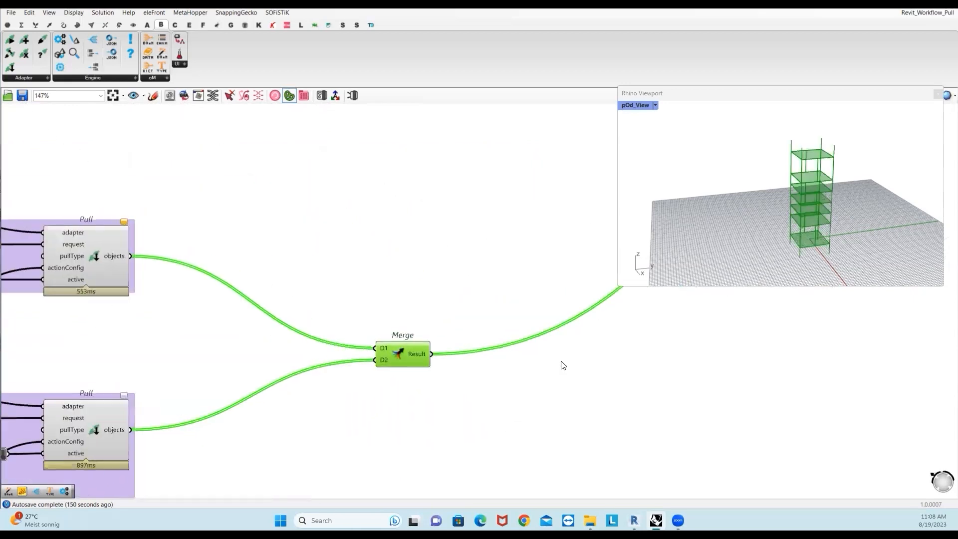
Examine the second model's pulled floors and columns from several angles and distances in the Rhino viewport.
right_drag(754, 243, 797, 185)
scroll(792, 192, up, 6)
scroll(786, 198, down, 6)
right_drag(785, 219, 829, 200)
scroll(769, 249, down, 6)
scroll(790, 256, up, 10)
right_drag(795, 228, 802, 223)
scroll(806, 221, up, 8)
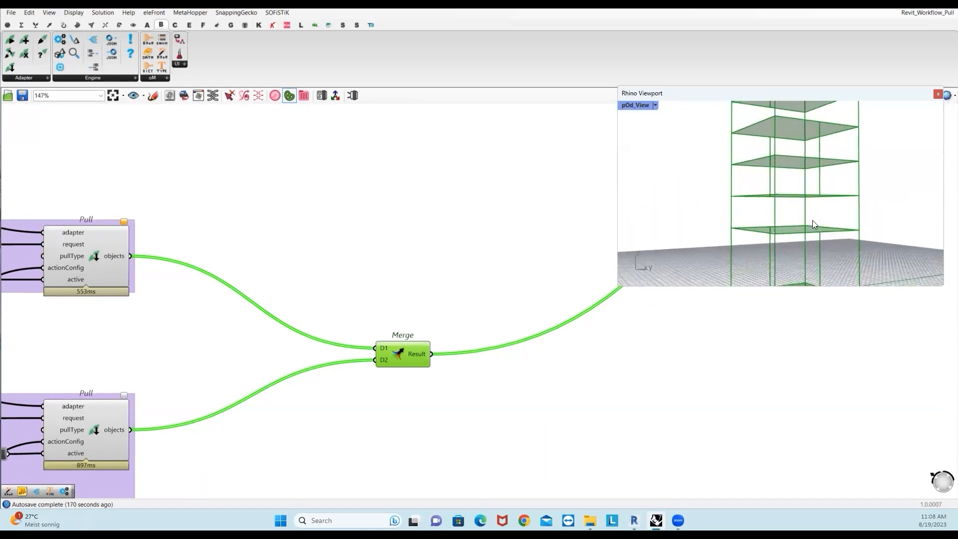
Disable the geometry preview of the second adapter's two Pull components and the Merge component combining them.
scroll(816, 215, down, 7)
mouse_move(800, 221)
right_down()
mouse_move(801, 193)
mouse_move(763, 203)
mouse_move(797, 218)
right_up()
scroll(808, 204, up, 6)
scroll(804, 198, down, 6)
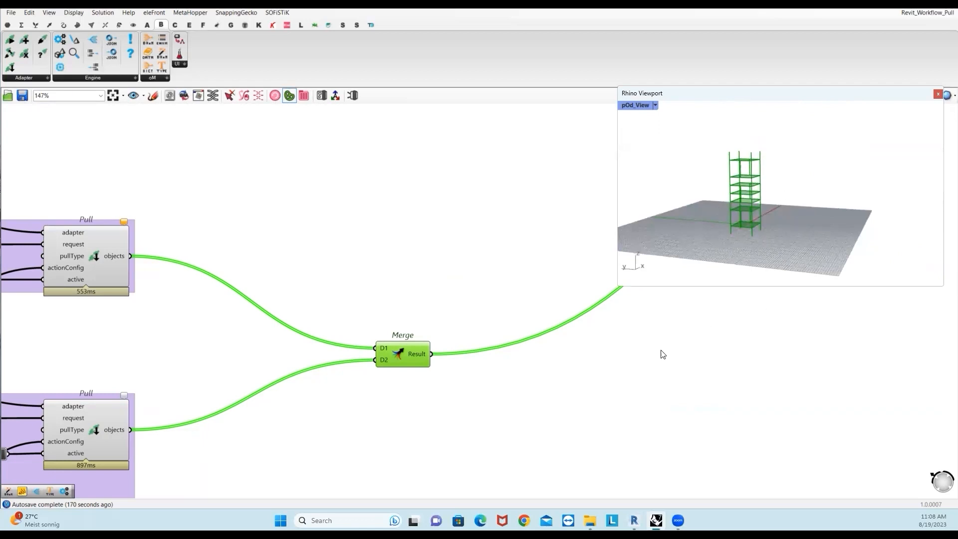
click(647, 362)
scroll(539, 381, down, 5)
drag(375, 306, 553, 420)
middle_click(553, 421)
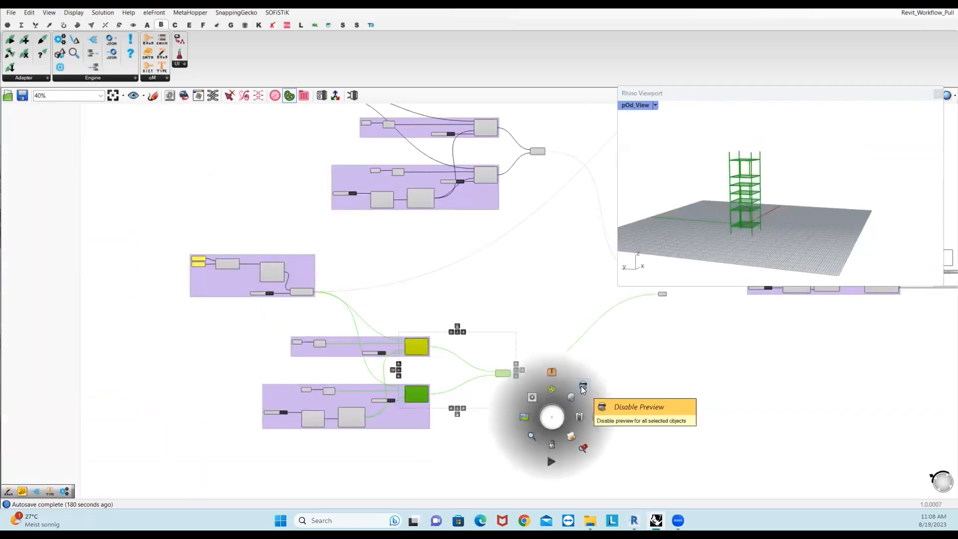
click(583, 394)
Enable the geometry preview of the two BHoM object parameters holding the first and second models' merged elements.
right_drag(665, 325, 565, 396)
click(562, 396)
scroll(547, 346, up, 3)
drag(556, 310, 643, 442)
middle_click(621, 359)
drag(548, 325, 632, 443)
middle_click(606, 340)
click(629, 326)
right_drag(681, 414, 524, 445)
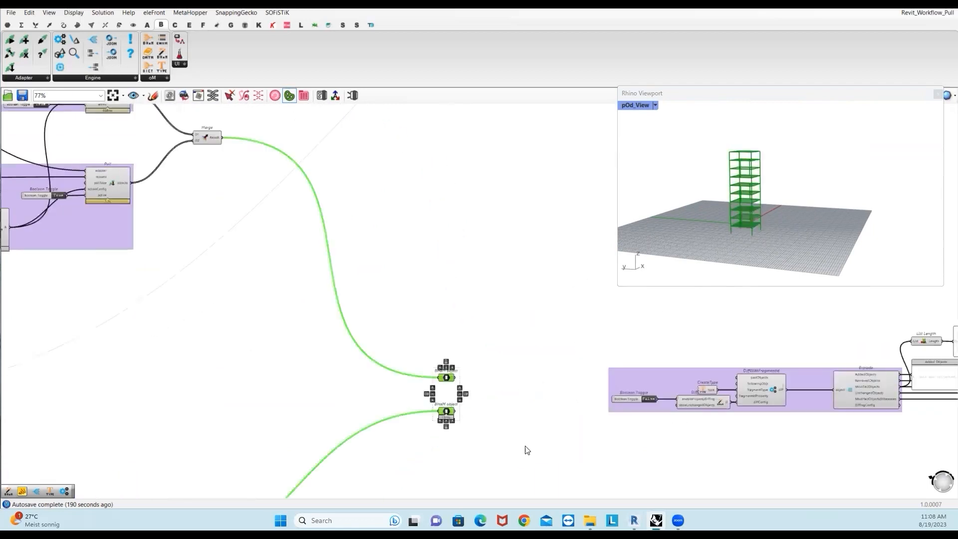
click(524, 446)
Place a BHoM Compute component above the diffing group and browse its Diffing methods to DiffWithFragmentId.
right_drag(705, 490, 524, 462)
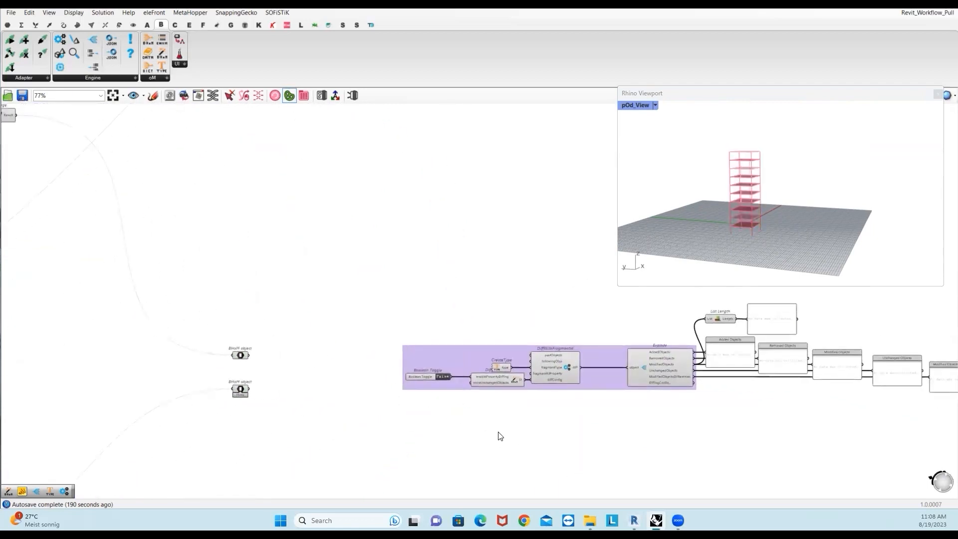
scroll(500, 436, up, 1)
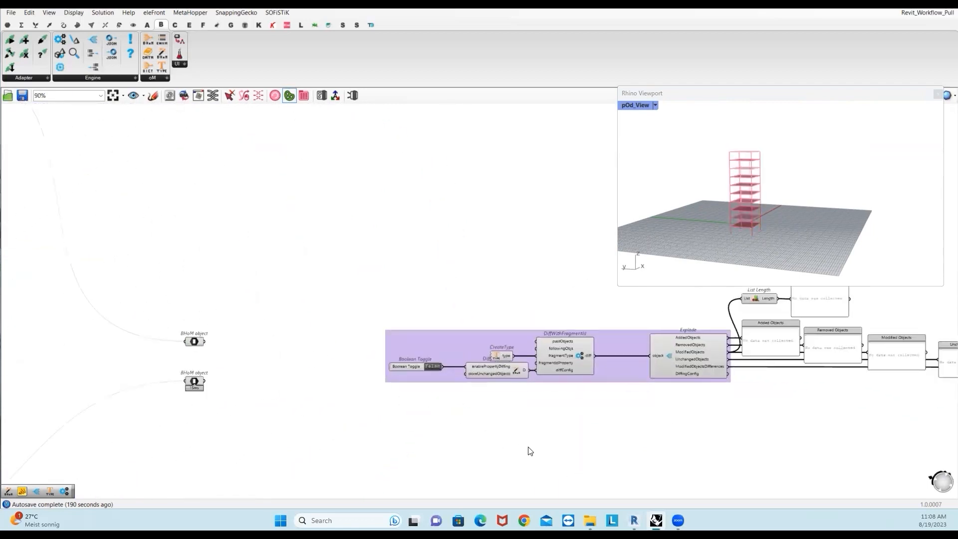
click(83, 80)
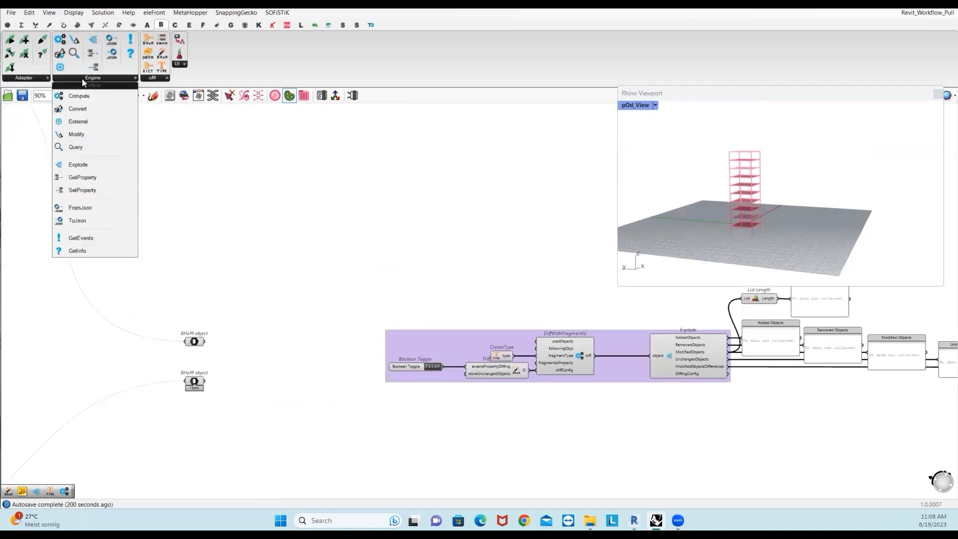
drag(80, 95, 285, 145)
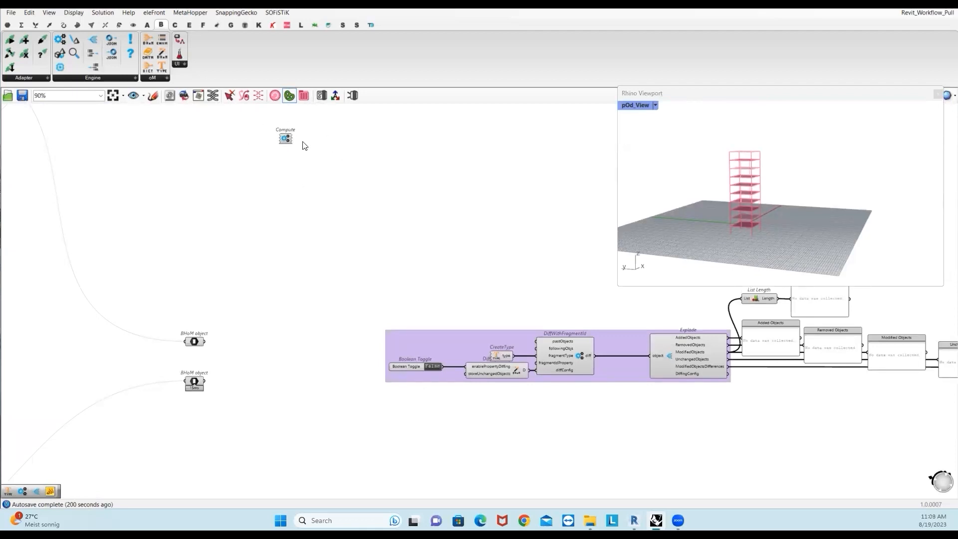
drag(288, 144, 266, 147)
right_click(265, 144)
mouse_move(299, 196)
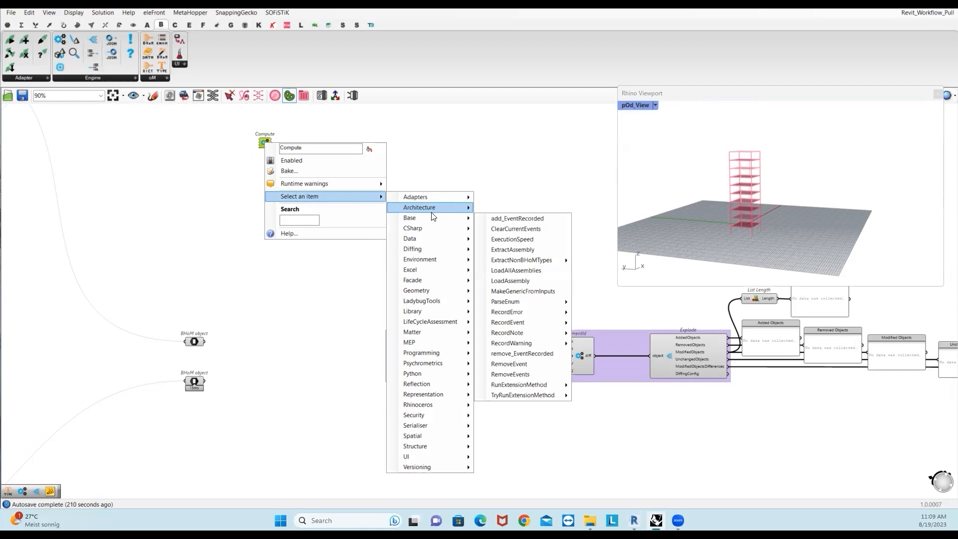
mouse_move(438, 249)
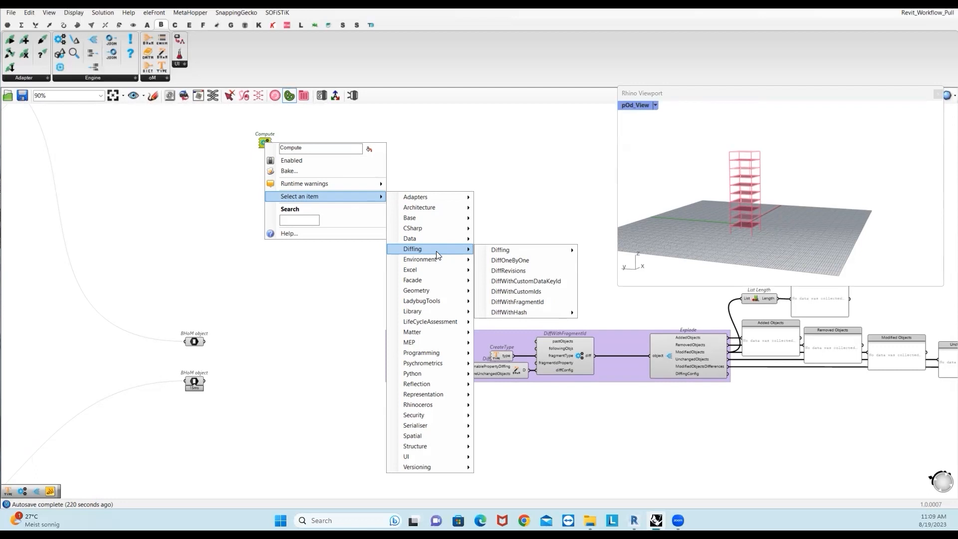
click(545, 304)
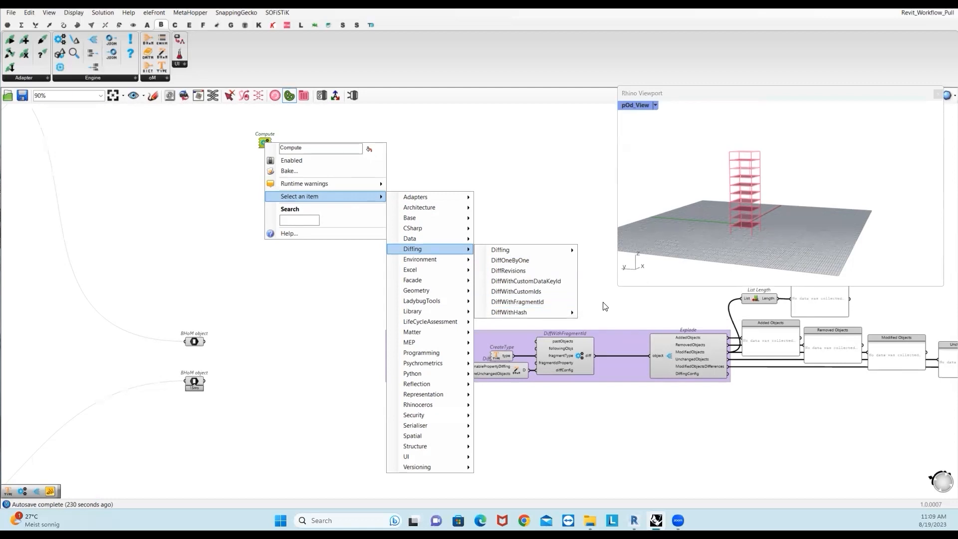
Connect the first model's BHoM object to pastObjects and the second model's to followingObjs on DiffWithFragmentId.
right_drag(554, 364, 574, 319)
scroll(574, 319, up, 3)
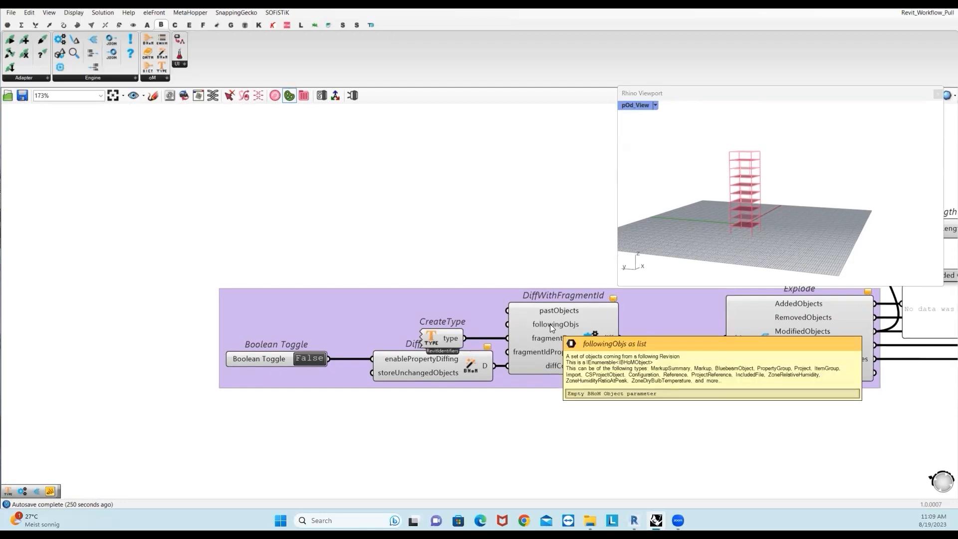
scroll(550, 328, down, 2)
scroll(550, 328, down, 4)
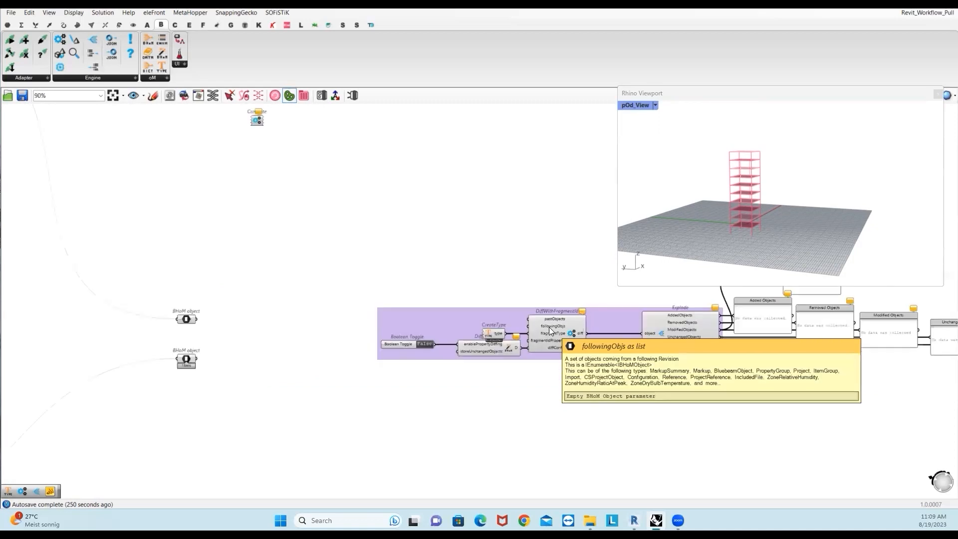
scroll(278, 324, up, 4)
drag(225, 320, 762, 319)
drag(163, 291, 272, 352)
drag(171, 364, 263, 434)
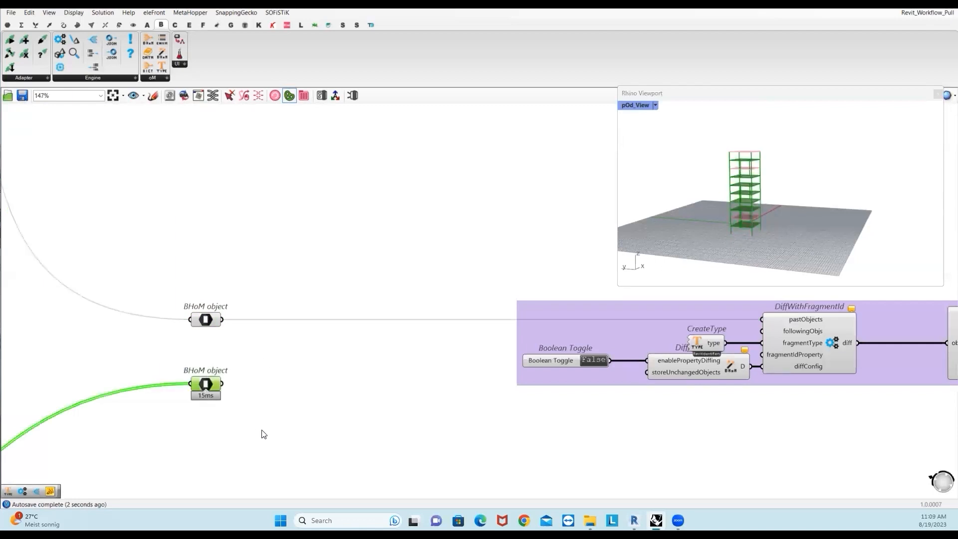
click(293, 408)
drag(222, 384, 197, 362)
scroll(818, 345, up, 2)
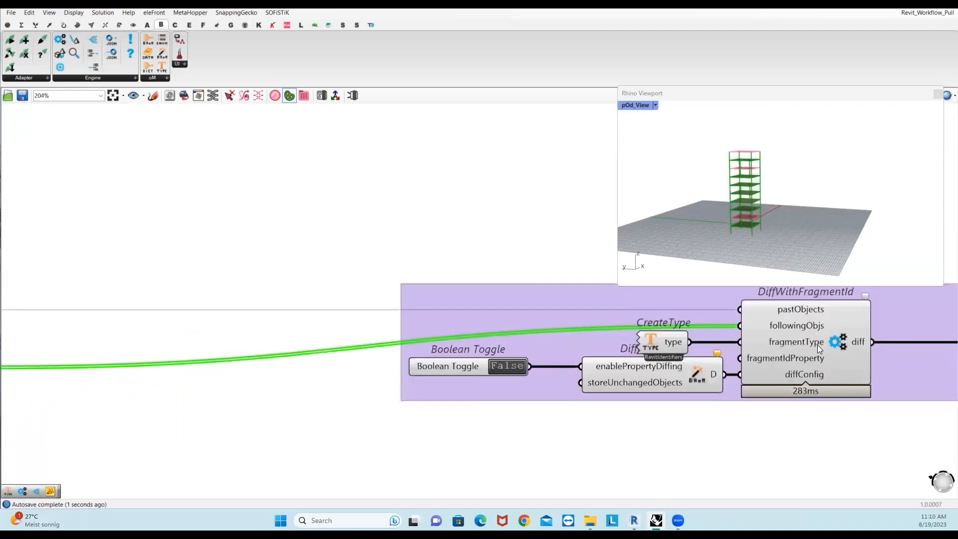
Place a CreateType component on the canvas and browse its BH oM Adapters Revit Parameters types.
mouse_move(815, 346)
drag(165, 82, 145, 133)
right_click(145, 134)
click(131, 131)
right_click(130, 130)
click(185, 182)
right_click(130, 133)
mouse_move(221, 185)
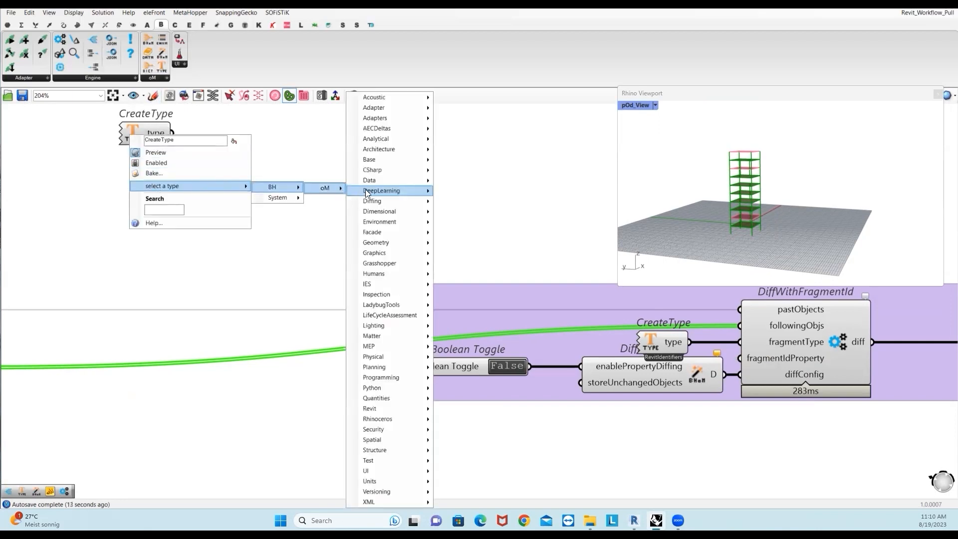
mouse_move(377, 120)
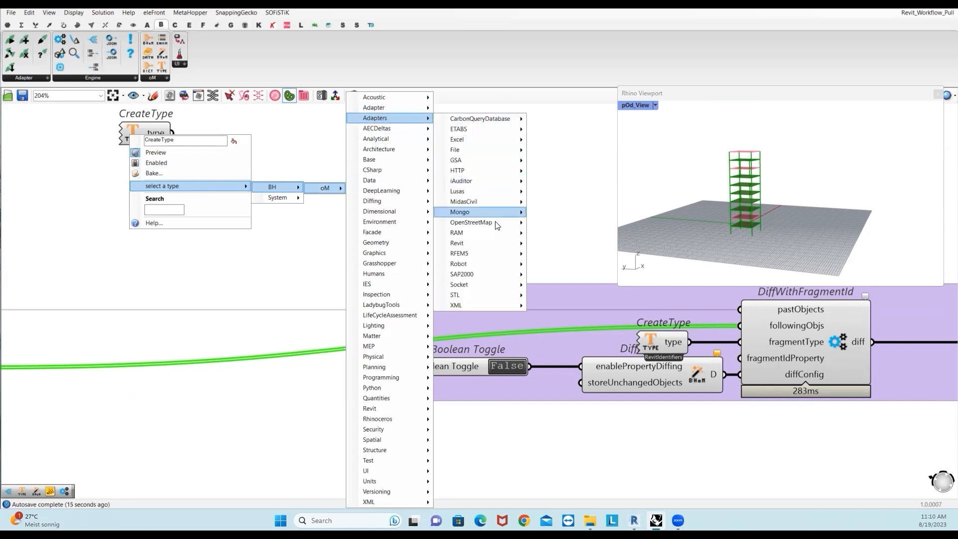
mouse_move(495, 248)
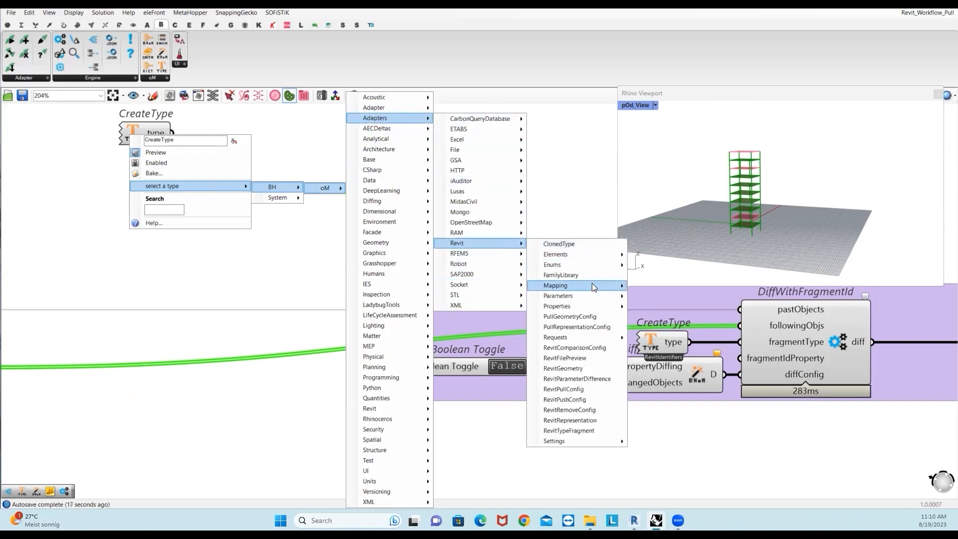
mouse_move(623, 299)
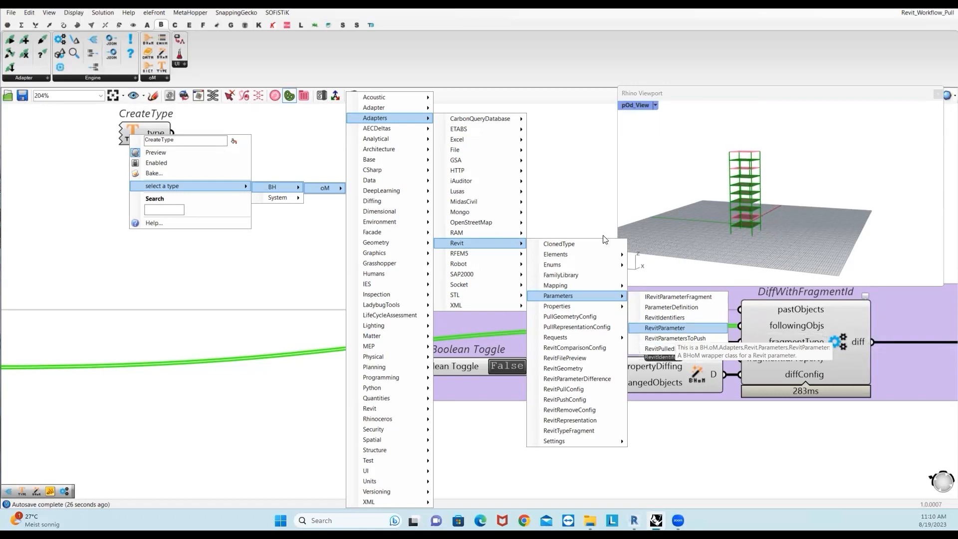
click(675, 331)
Set the Boolean Toggle feeding enablePropertyDiffing to True.
right_drag(664, 432, 561, 429)
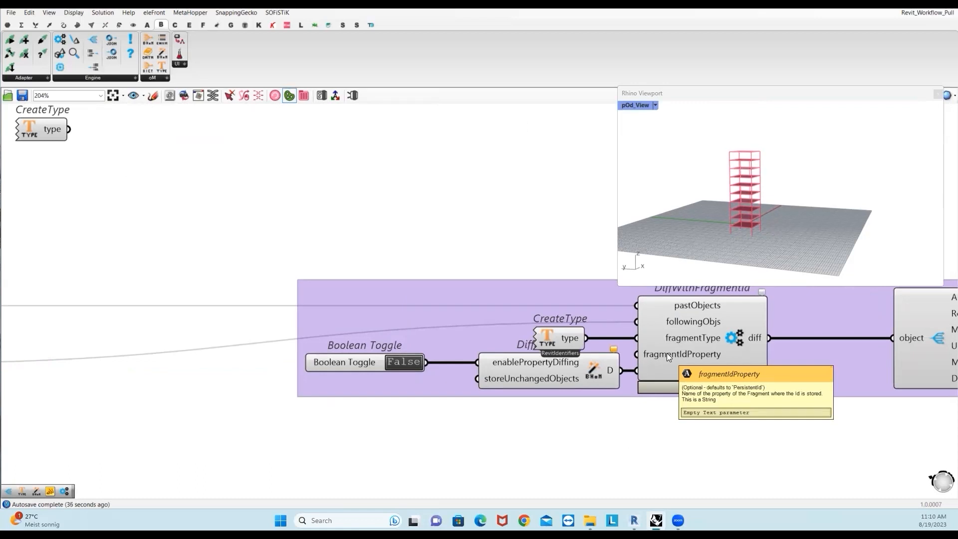
right_drag(626, 421, 625, 408)
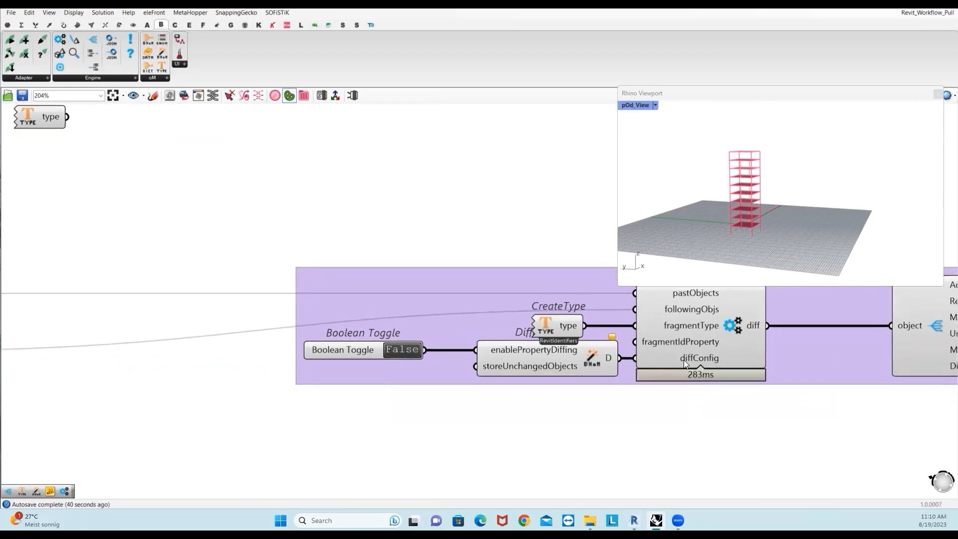
click(412, 350)
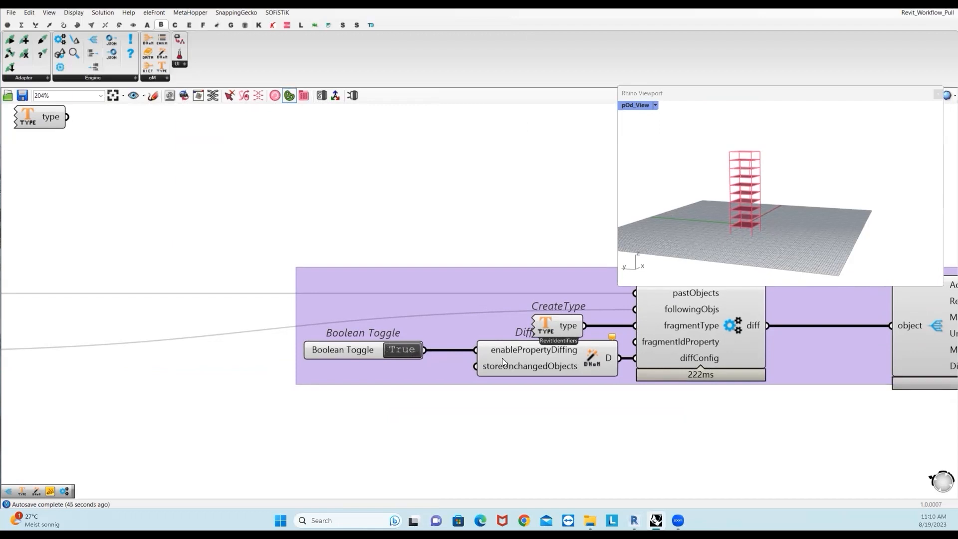
Examine the DiffWithFragmentId component, the Explode outputs and the connected added, removed and modified objects panels.
scroll(592, 416, down, 4)
right_drag(718, 354, 600, 357)
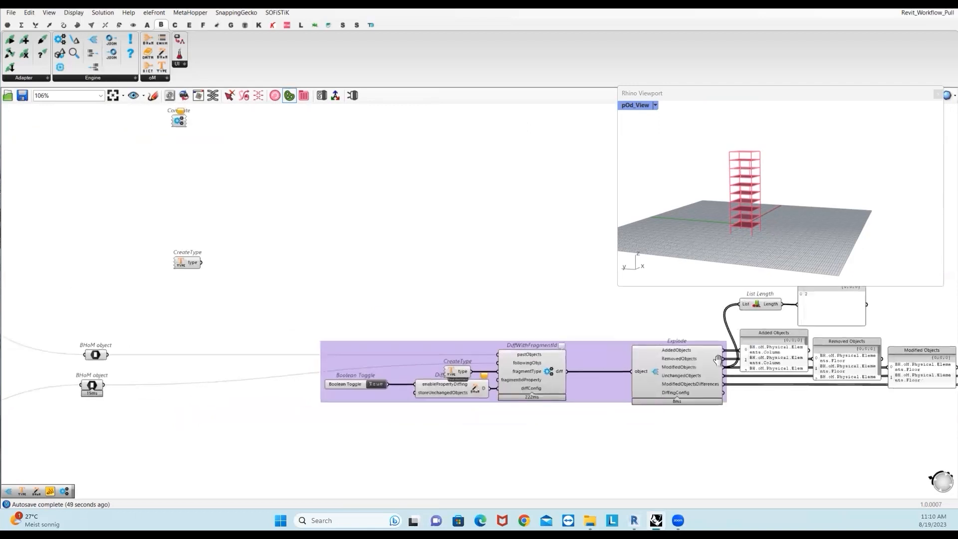
scroll(571, 459, down, 2)
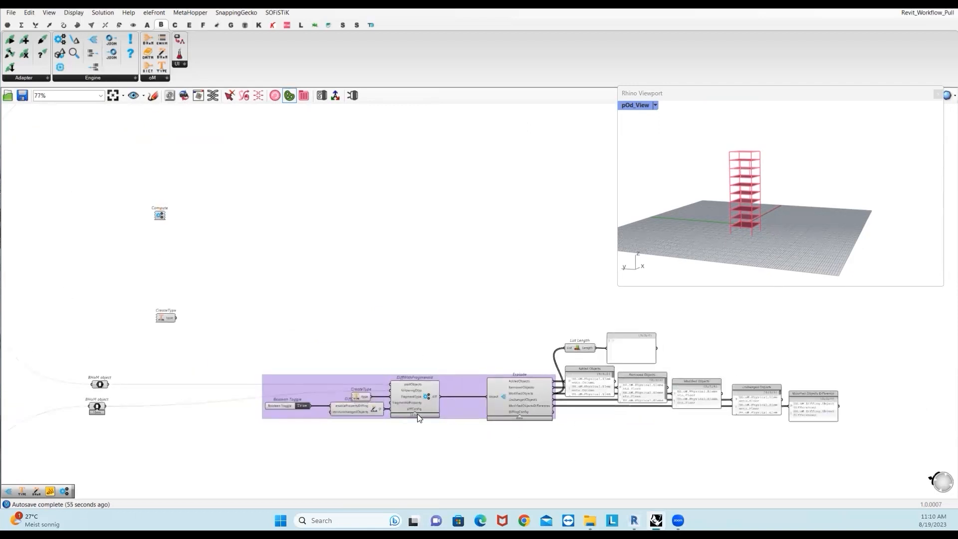
scroll(427, 399, up, 5)
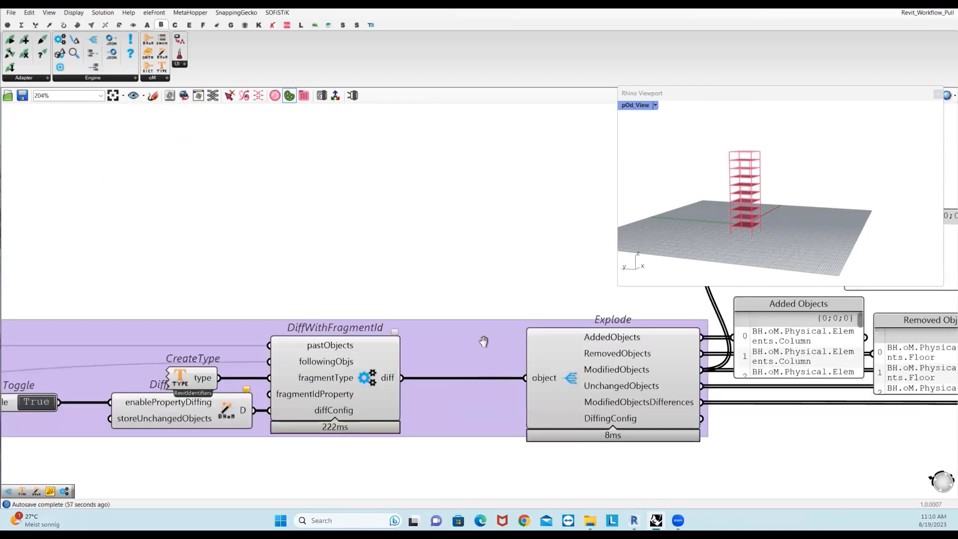
right_drag(483, 342, 487, 285)
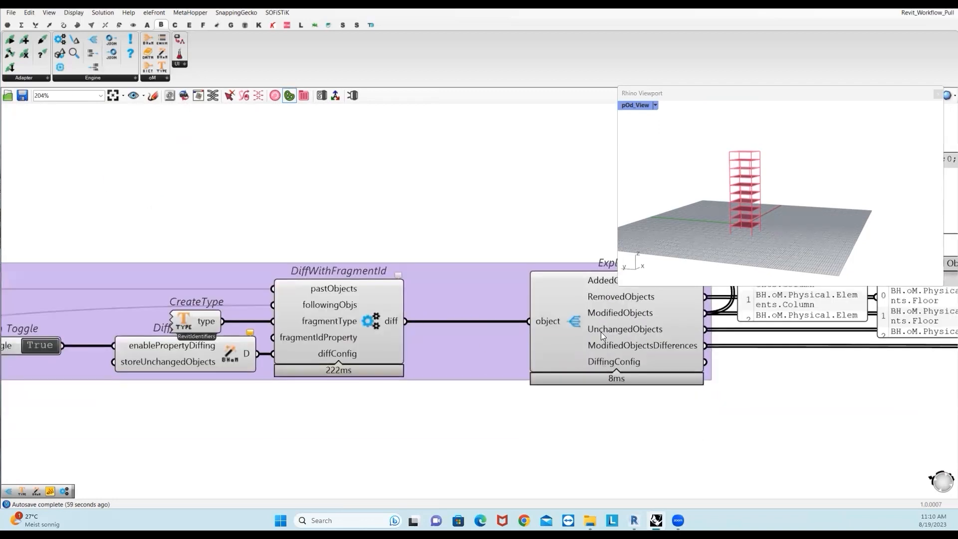
right_drag(601, 332, 524, 344)
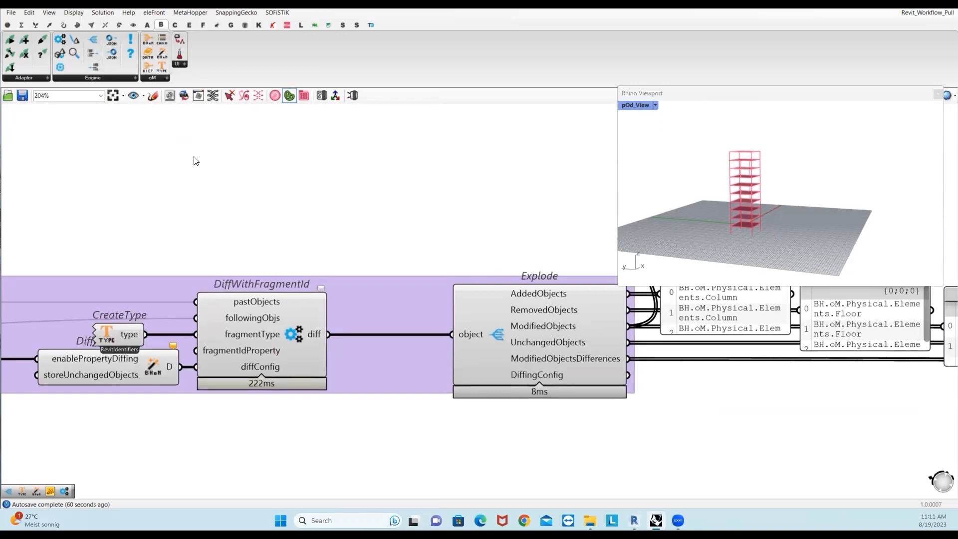
Try feeding the DiffWithFragmentId diff output into an additional Explode component and delete that component.
drag(93, 39, 385, 201)
drag(329, 334, 417, 488)
right_drag(462, 426, 504, 304)
drag(509, 323, 503, 333)
right_drag(594, 372, 415, 382)
drag(415, 382, 483, 369)
drag(309, 295, 594, 464)
key(Delete)
Feed the AddedObjects output of Explode into the List Length component to count the added elements.
right_drag(550, 183, 441, 328)
drag(412, 329, 440, 241)
right_drag(498, 244, 433, 282)
scroll(432, 284, up, 2)
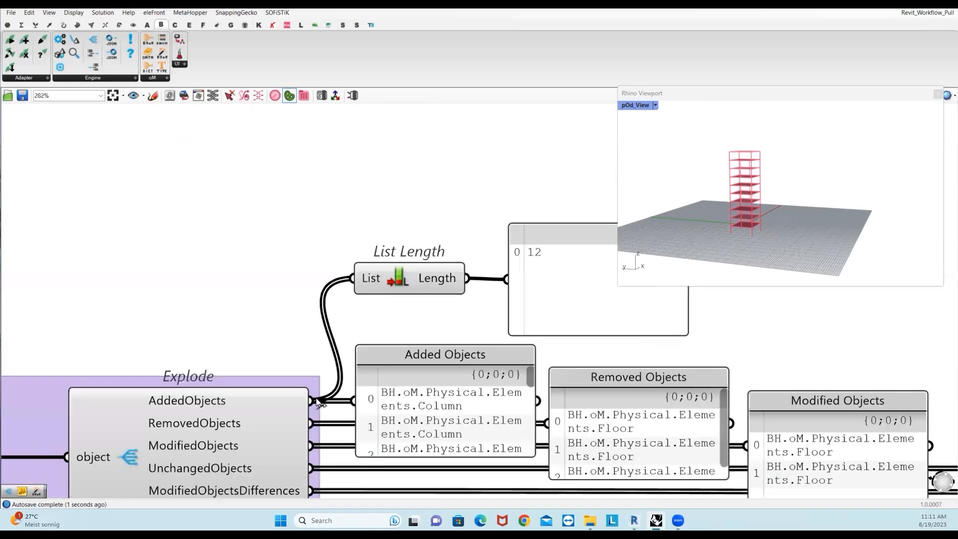
click(382, 285)
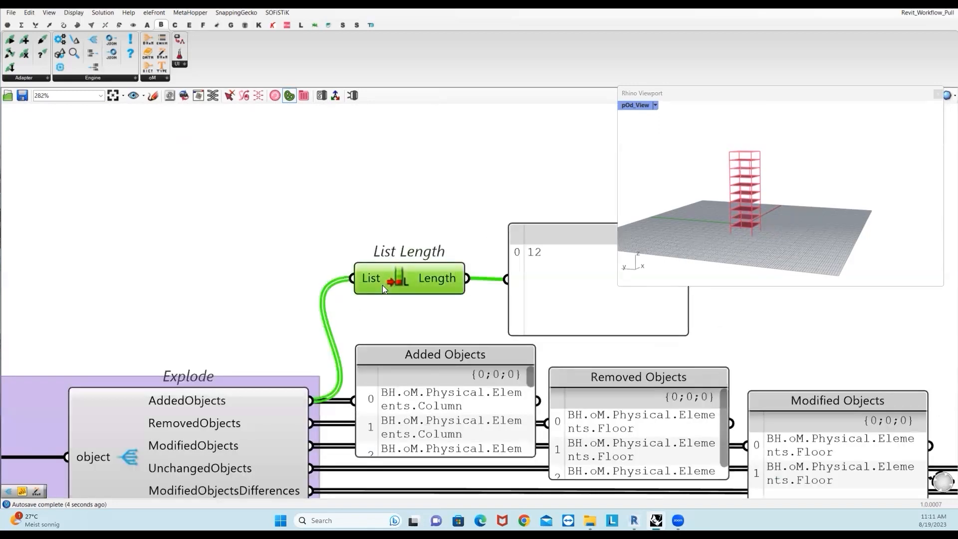
right_drag(543, 281, 493, 300)
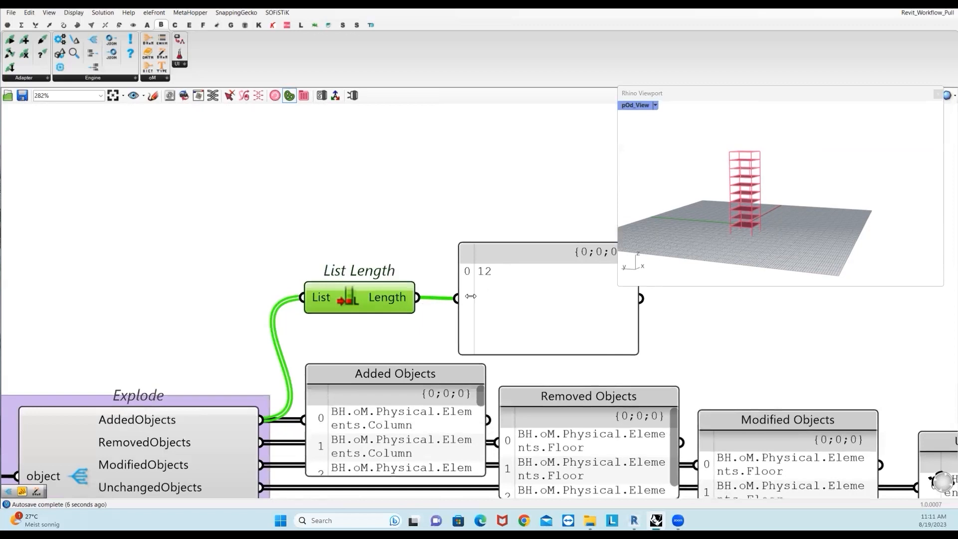
scroll(452, 298, down, 1)
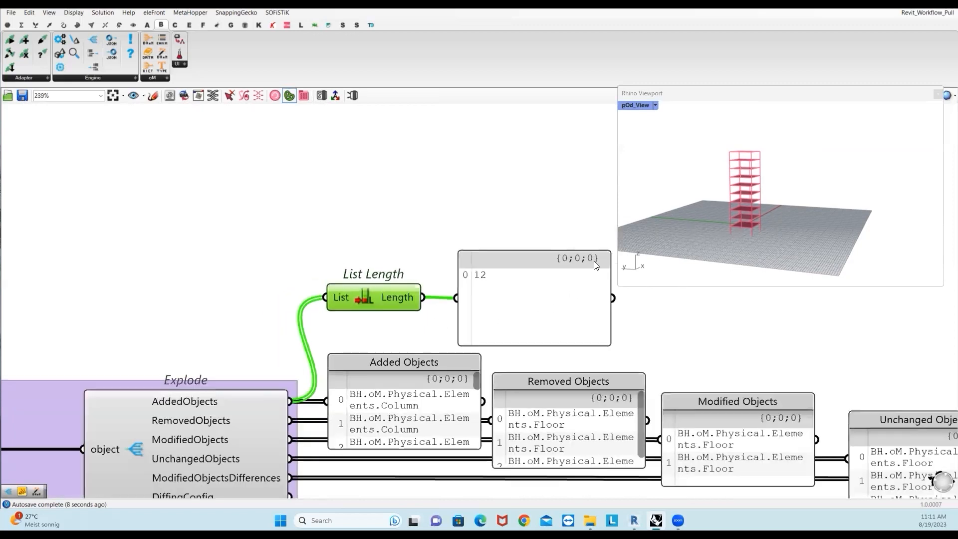
scroll(389, 298, down, 4)
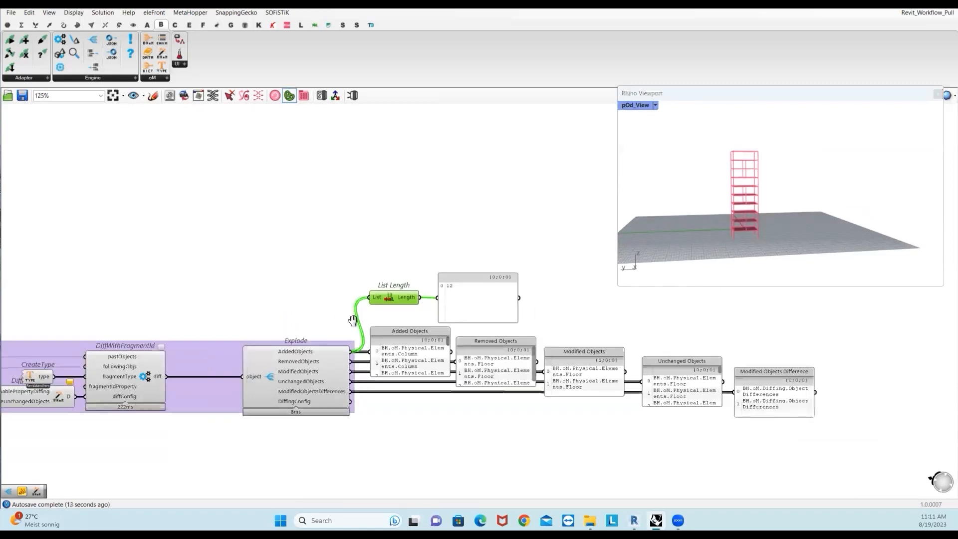
Add another Explode component above the panels and connect the AddedObjects output to its object input.
right_drag(306, 182, 213, 188)
click(348, 199)
drag(257, 358, 349, 203)
click(362, 238)
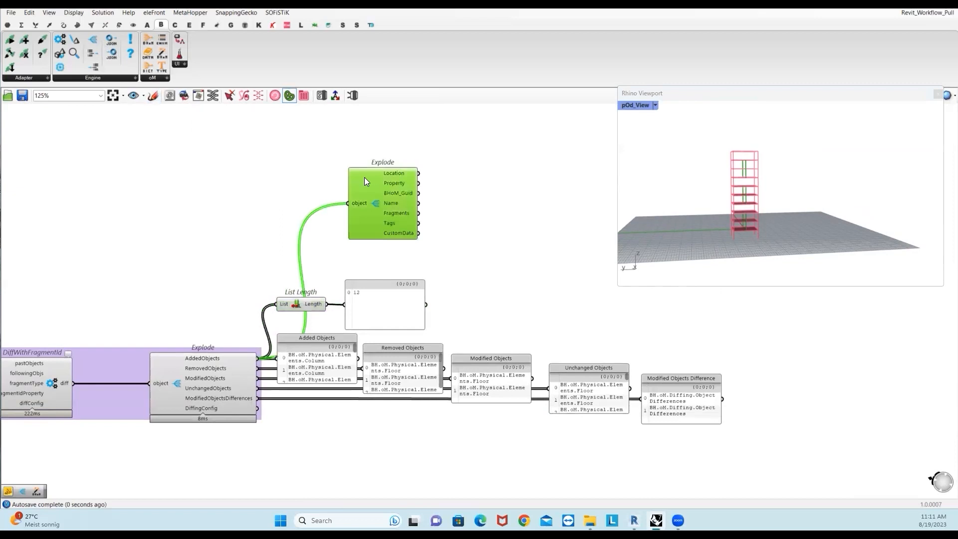
Examine the new Explode component's outputs and the highlighted added elements in the Rhino viewport.
scroll(435, 229, up, 4)
right_drag(687, 232, 719, 230)
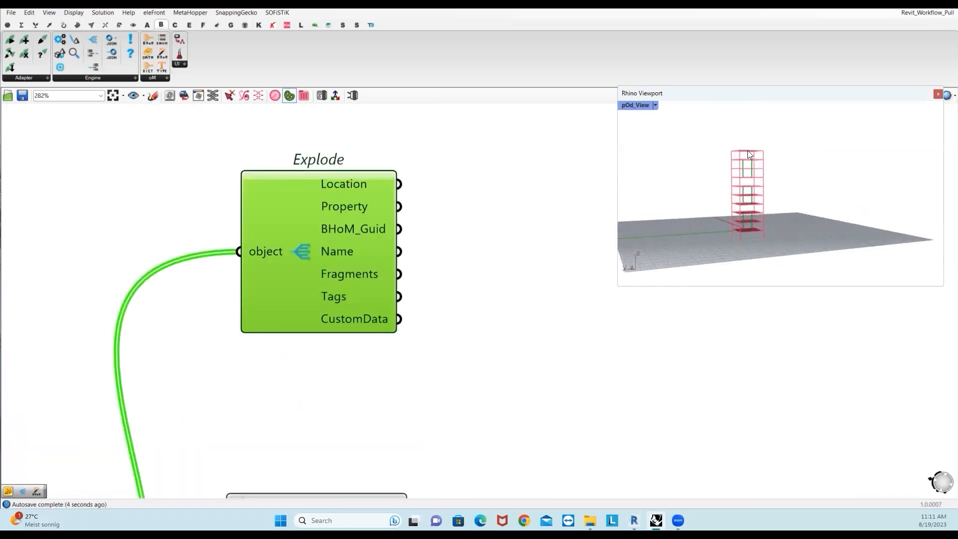
scroll(755, 197, up, 3)
mouse_move(746, 200)
right_down()
mouse_move(744, 211)
mouse_move(780, 210)
mouse_move(739, 206)
right_up()
right_drag(508, 248, 368, 253)
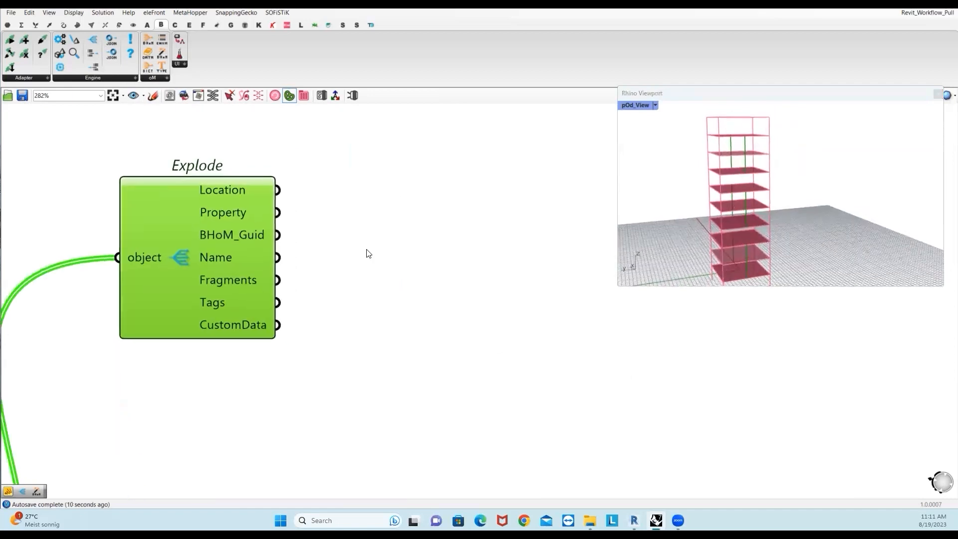
click(454, 264)
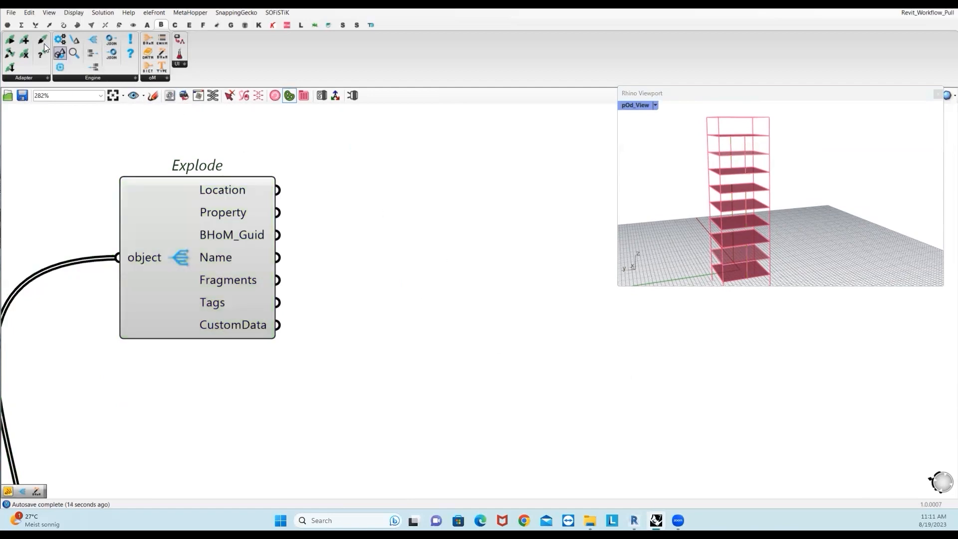
Add another Explode component and connect the added objects' Location output to its object input.
click(415, 172)
drag(278, 190, 375, 172)
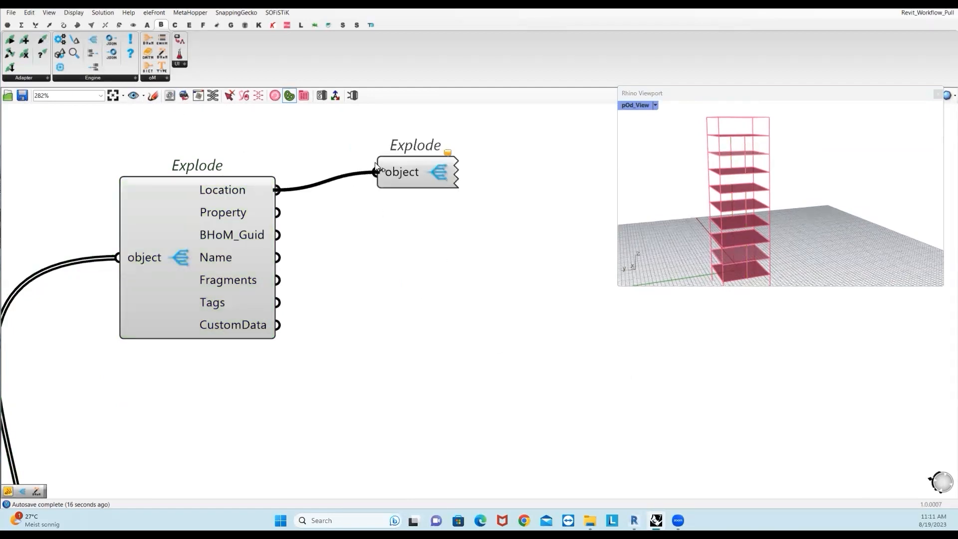
drag(430, 187, 470, 182)
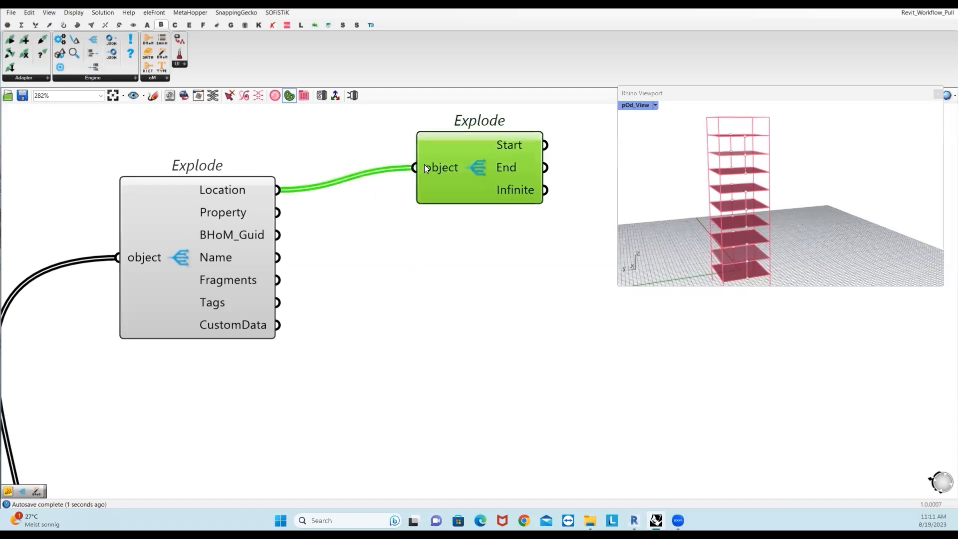
Add an Explode component below the Location one and connect the added objects' Property output to its object input.
click(94, 40)
click(388, 364)
drag(278, 212, 345, 363)
drag(433, 365, 442, 326)
right_drag(487, 345, 442, 350)
Attach an enlarged panel to the Name output of the Property Explode component and check the added columns' location in the Rhino viewport.
click(7, 25)
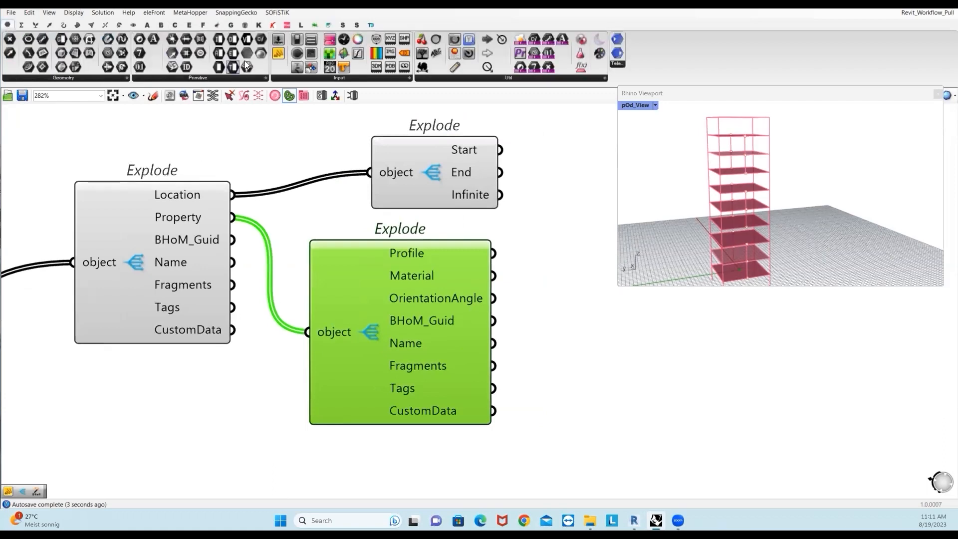
drag(278, 56, 632, 372)
drag(494, 343, 540, 374)
drag(721, 396, 800, 395)
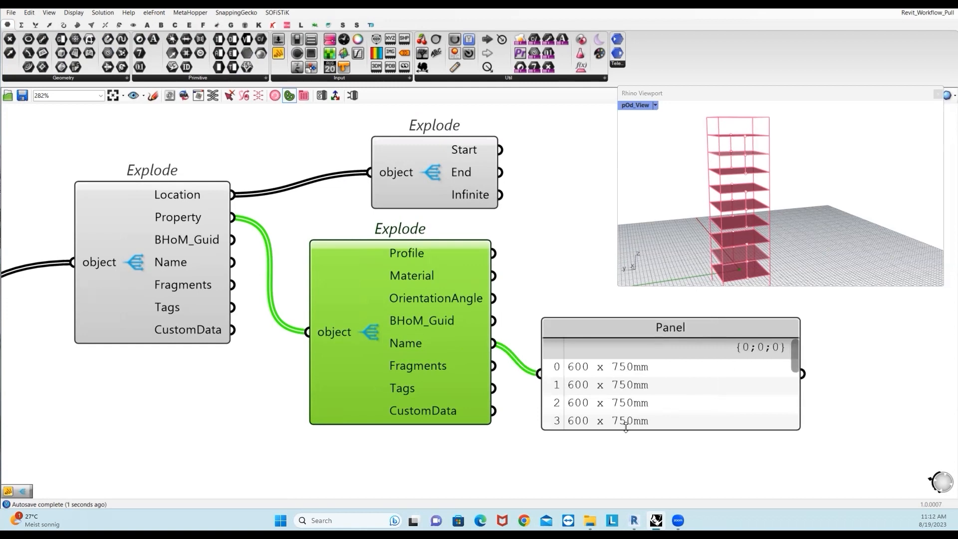
drag(625, 429, 628, 485)
drag(616, 362, 705, 341)
right_drag(695, 324, 682, 328)
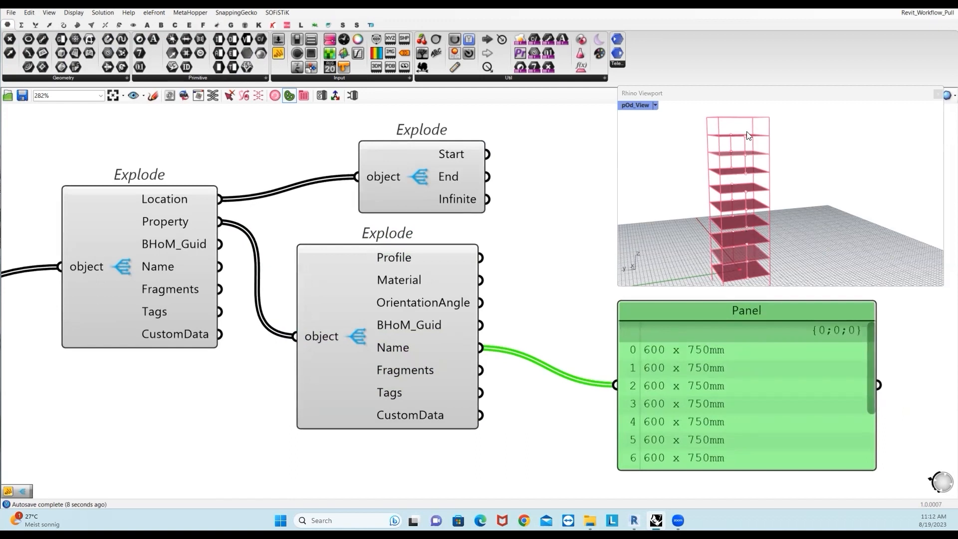
right_drag(510, 210, 508, 273)
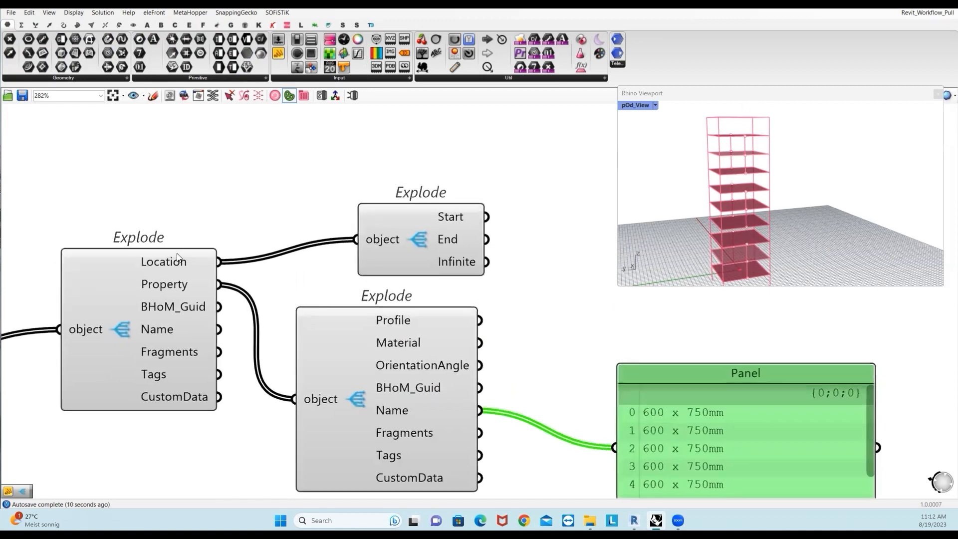
click(412, 242)
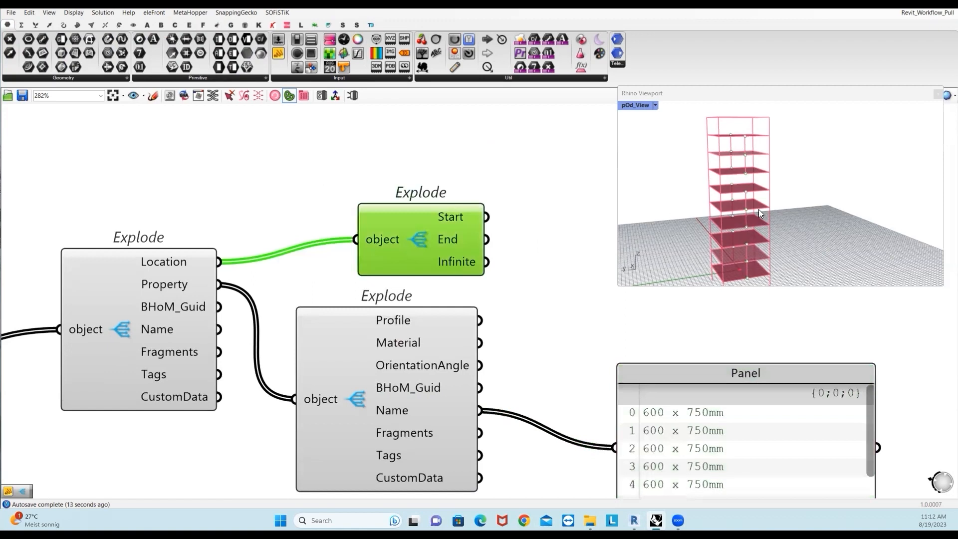
click(502, 298)
Feed the RemovedObjects output of the diff Explode into the List Length component to count the removed elements.
scroll(509, 298, down, 7)
right_drag(521, 333, 546, 264)
scroll(397, 338, up, 4)
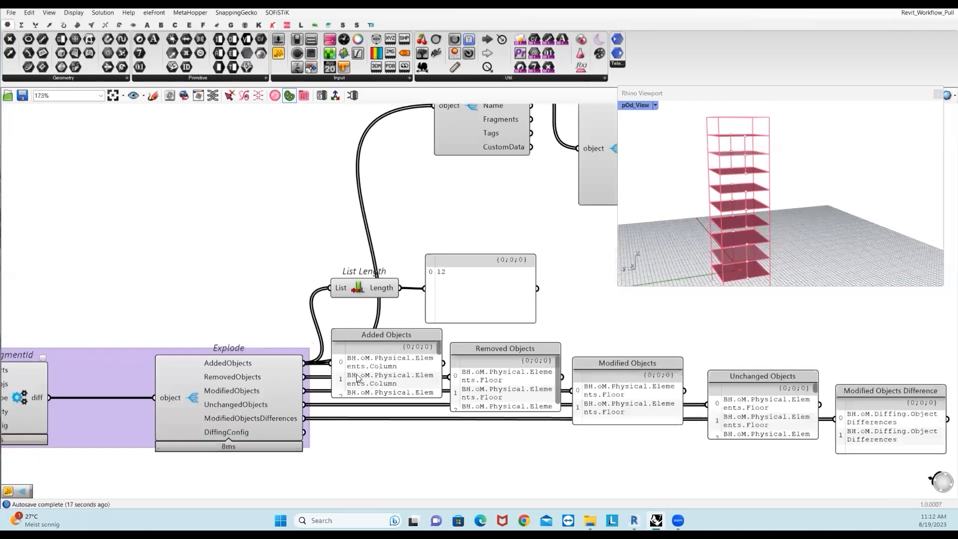
drag(302, 313, 311, 291)
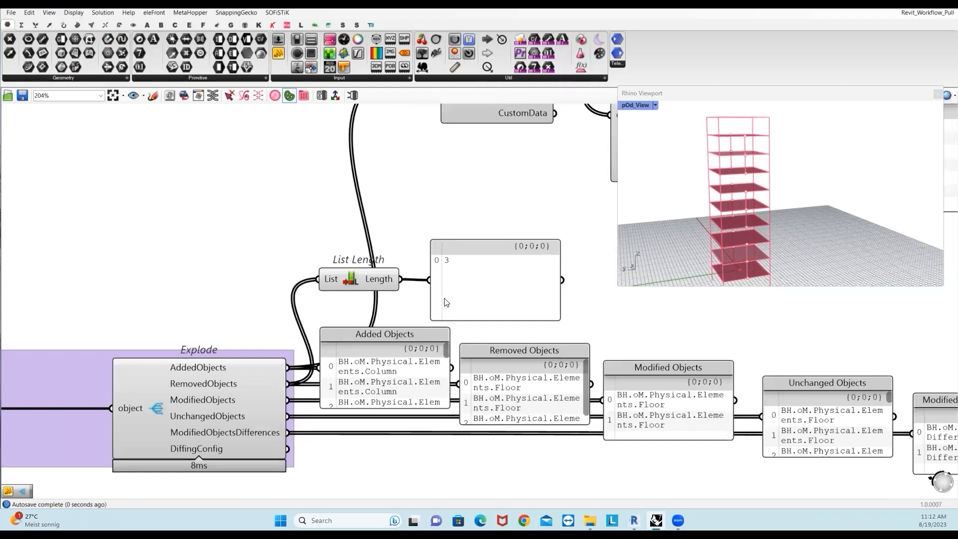
click(449, 276)
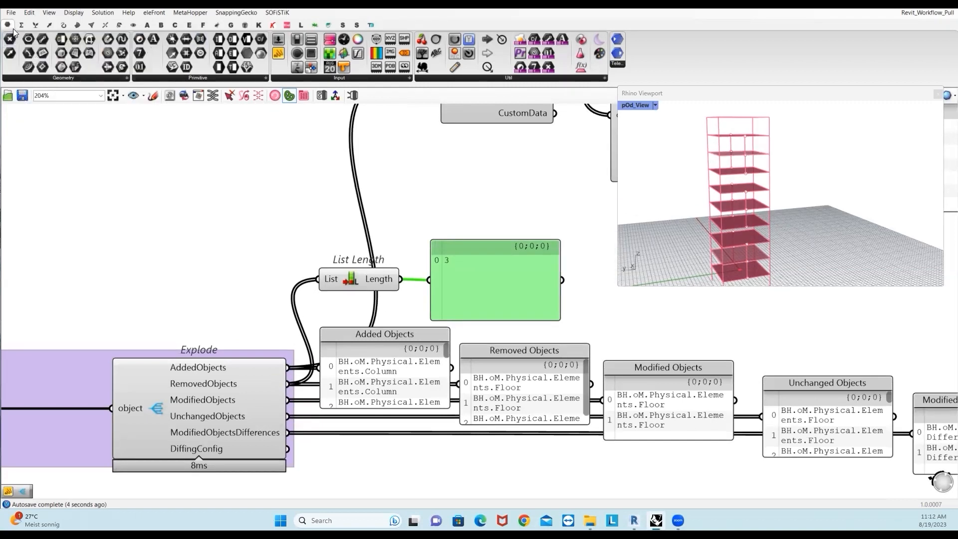
Add an Explode component below the panels, connect RemovedObjects to it, and view the removed floors in the Rhino viewport.
click(161, 25)
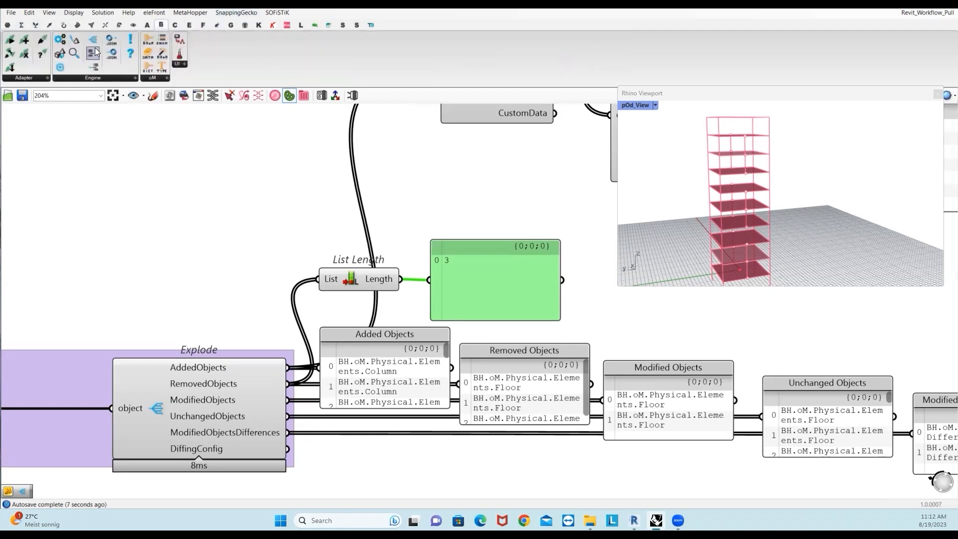
click(353, 477)
right_drag(330, 439, 372, 313)
drag(331, 260, 654, 438)
right_drag(708, 391, 672, 358)
right_drag(709, 244, 708, 195)
mouse_move(739, 149)
right_down()
mouse_move(732, 168)
mouse_move(737, 151)
right_up()
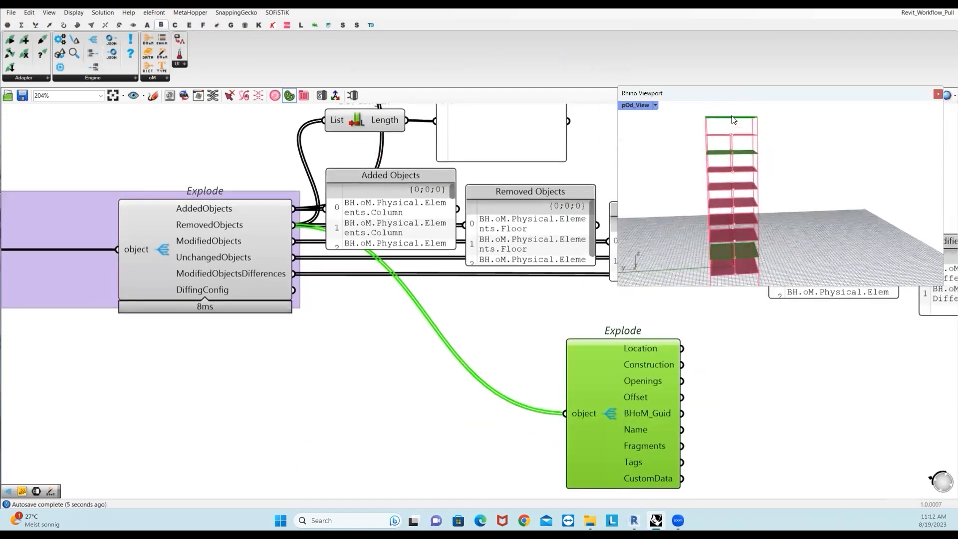
Add another Explode component and connect the removed objects' Location output to its object input.
right_drag(584, 429, 541, 413)
drag(59, 52, 589, 407)
mouse_move(495, 329)
mouse_down()
mouse_move(585, 422)
mouse_move(690, 379)
mouse_move(733, 335)
mouse_up()
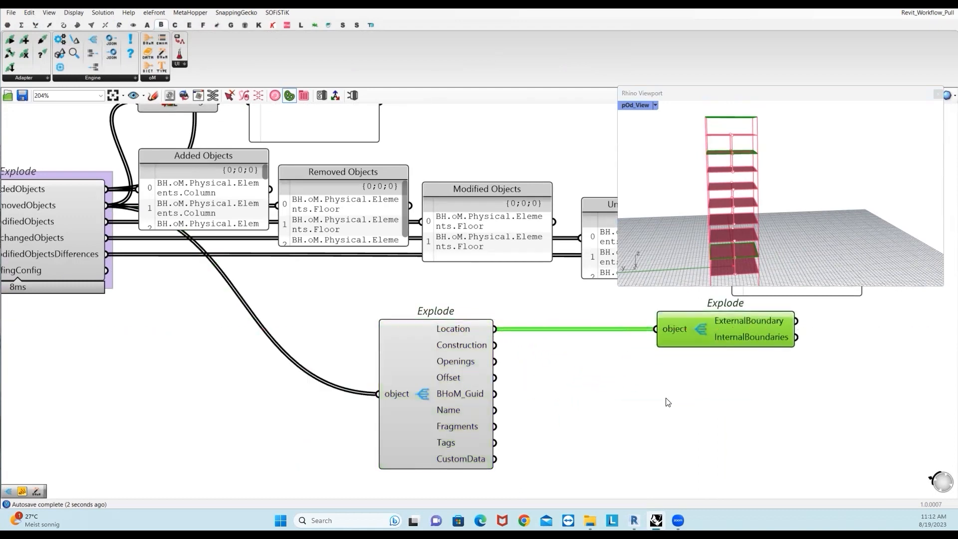
Attach a panel to the removed objects' Name output, widened enough to show each full floor name on one line.
click(8, 25)
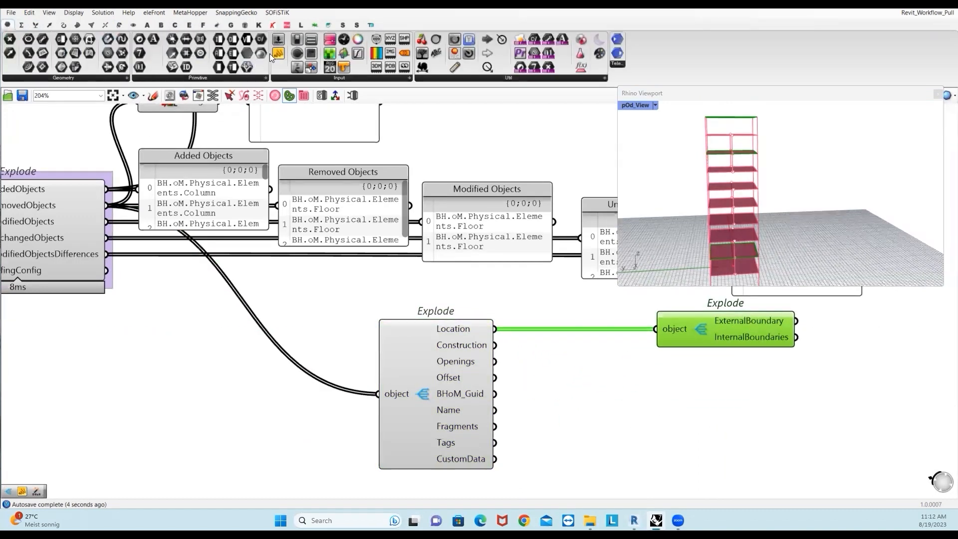
drag(368, 164, 622, 426)
drag(499, 409, 556, 425)
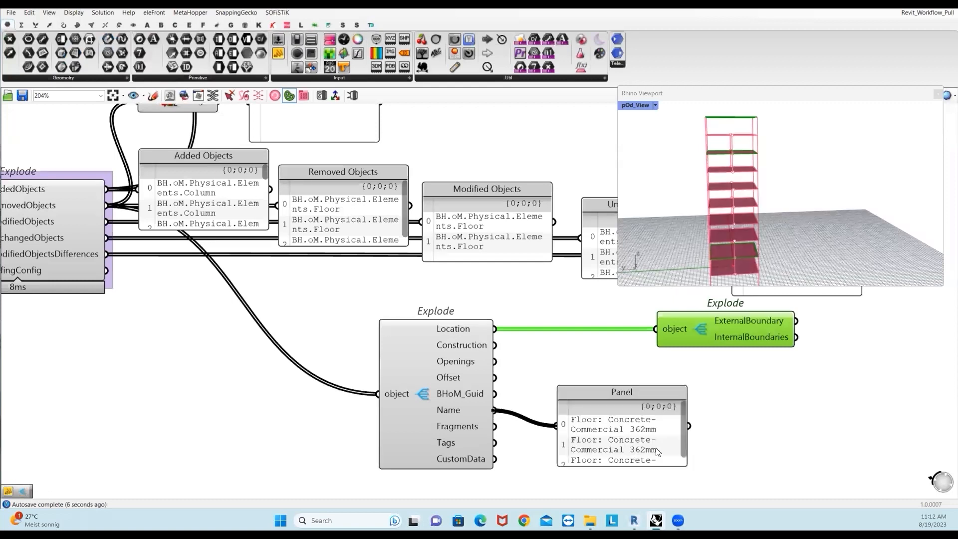
drag(698, 459, 945, 458)
drag(680, 434, 732, 419)
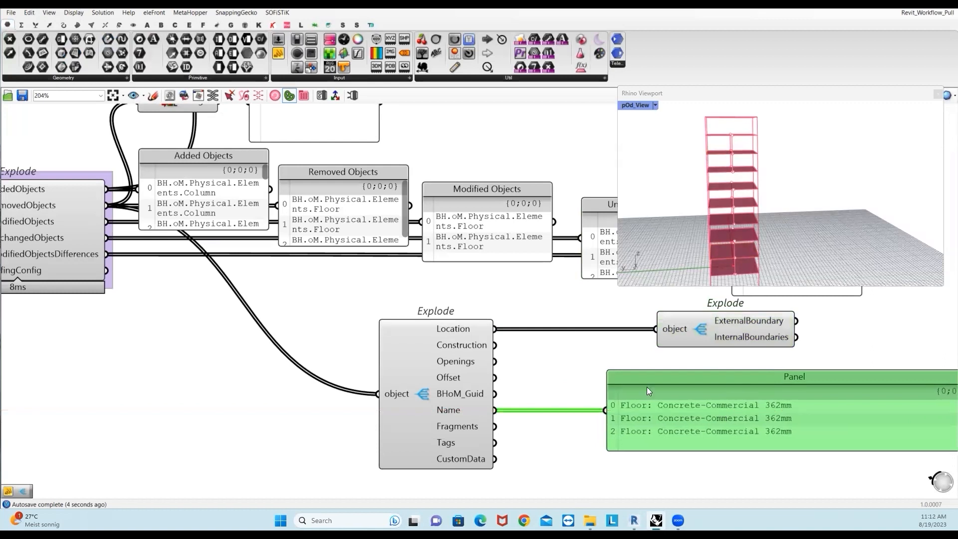
Move the removed-objects Explode components and their name panel up, above the added-objects group.
scroll(427, 385, down, 5)
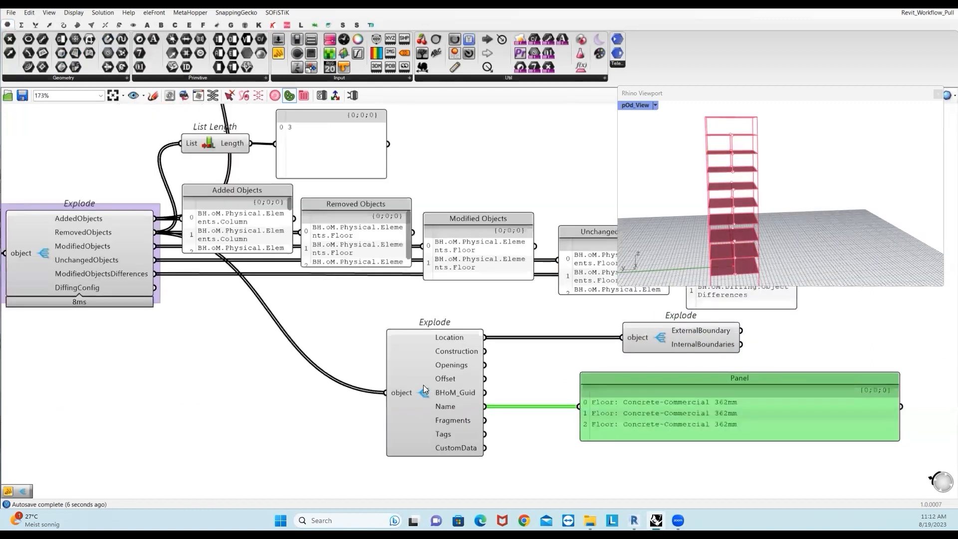
drag(730, 450, 397, 353)
drag(458, 244, 495, 96)
Feed the ModifiedObjects output of the diff Explode into the List Length component to count the modified elements.
scroll(287, 344, up, 5)
scroll(276, 343, up, 3)
drag(297, 339, 343, 141)
right_drag(474, 248, 432, 313)
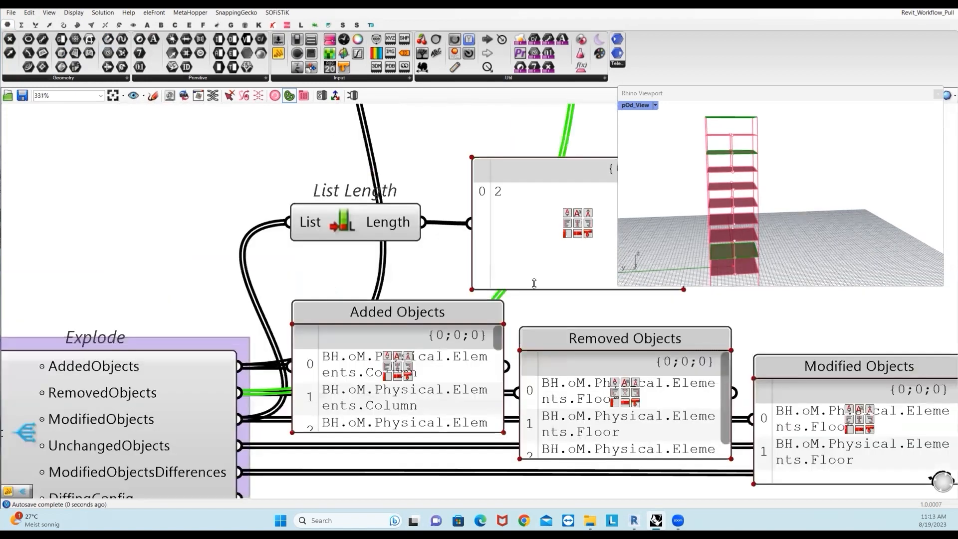
click(821, 311)
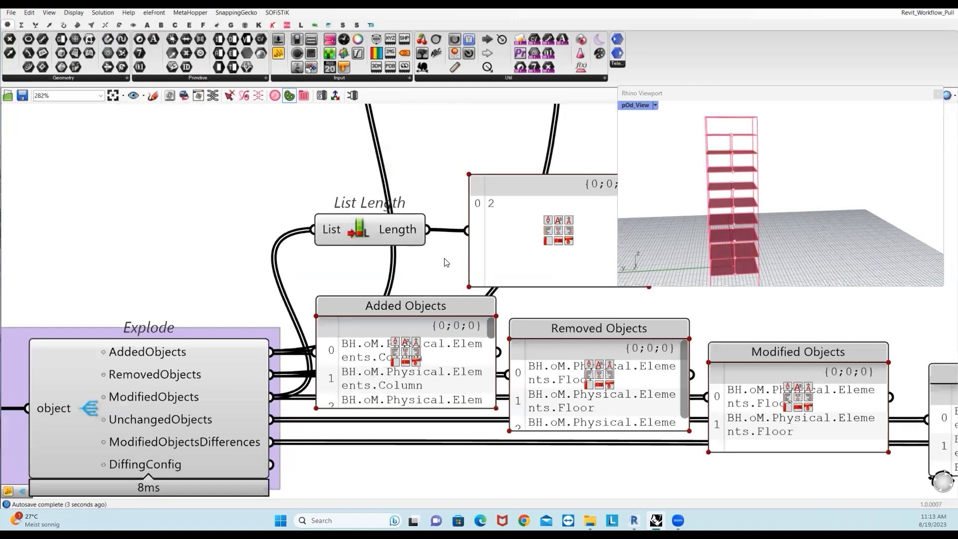
Add an Explode component below the panels, connect ModifiedObjects to it, and view the modified floors in the Rhino viewport.
scroll(447, 262, down, 4)
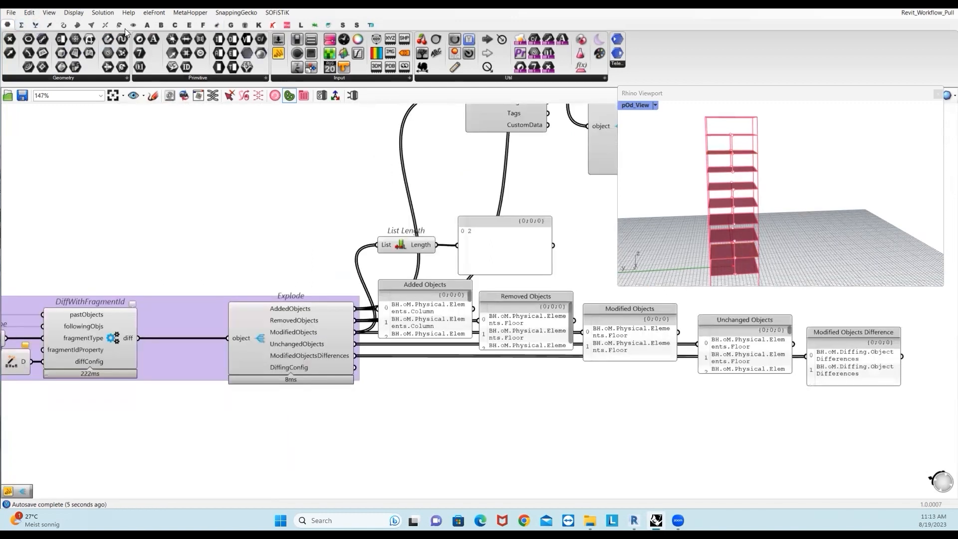
click(160, 25)
drag(93, 40, 392, 390)
drag(354, 332, 391, 409)
right_drag(394, 403, 332, 342)
drag(352, 364, 505, 433)
right_drag(726, 271, 741, 235)
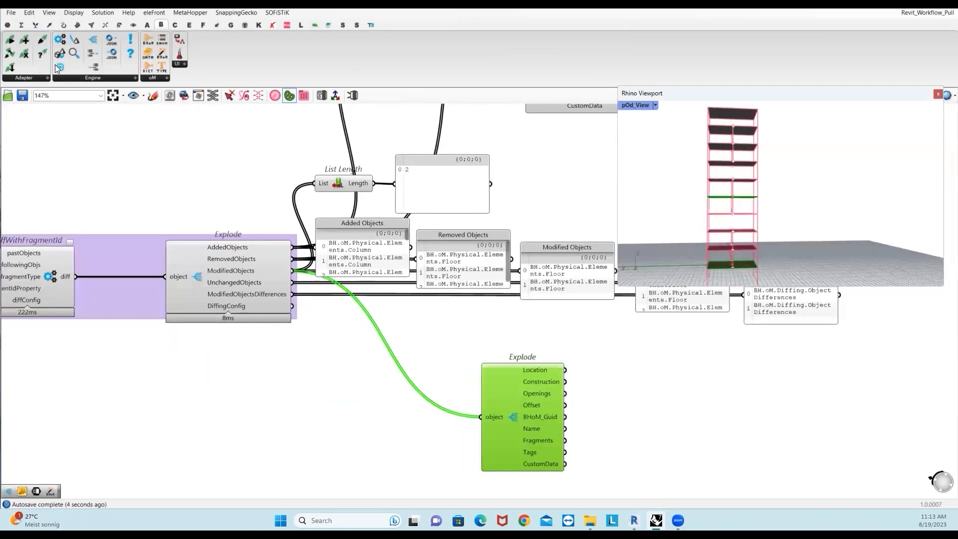
Add another Explode component and connect the modified objects' Location output to its object input.
drag(93, 39, 667, 393)
click(666, 390)
drag(566, 371, 685, 368)
drag(93, 39, 646, 423)
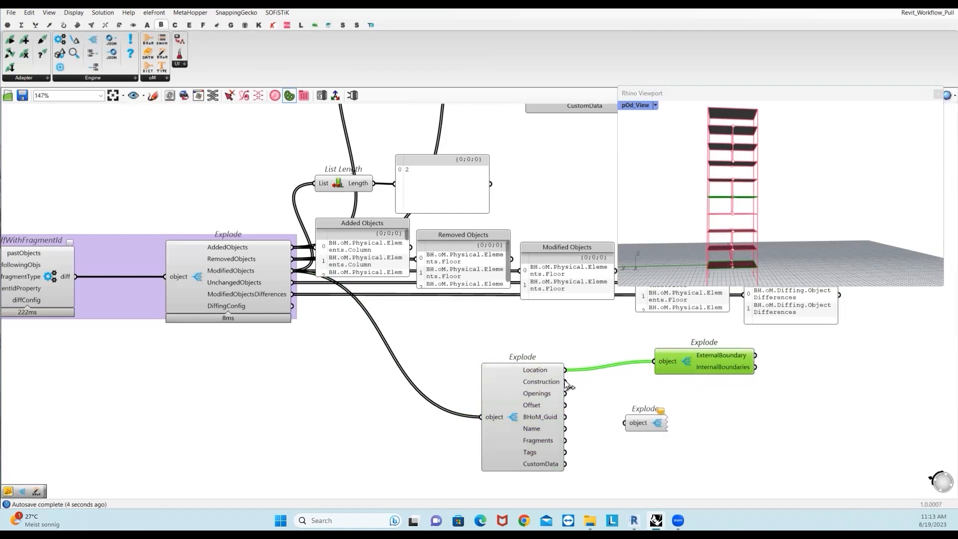
click(644, 424)
key(Delete)
Attach a widened panel to the modified objects' Name output and tidy the positions of the panel and its Explode component.
click(7, 25)
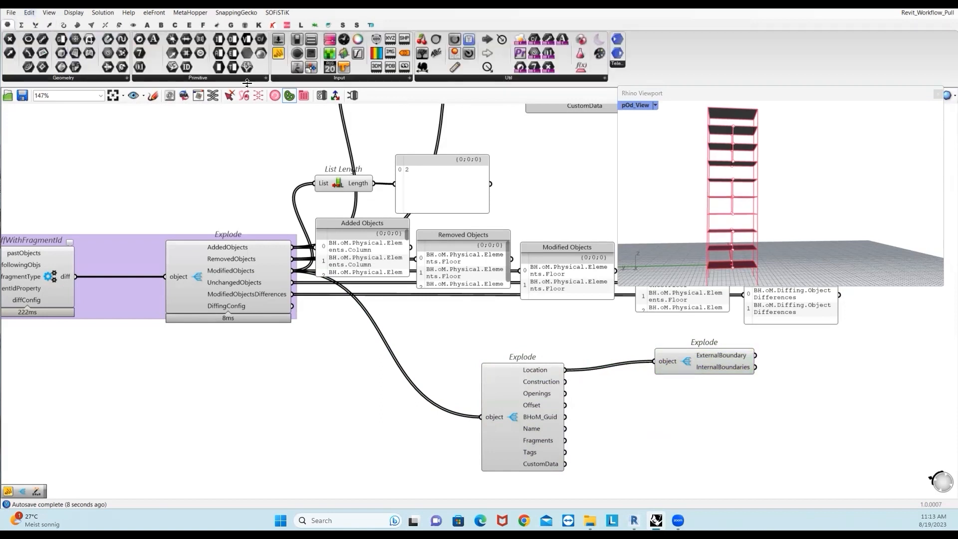
drag(282, 52, 692, 428)
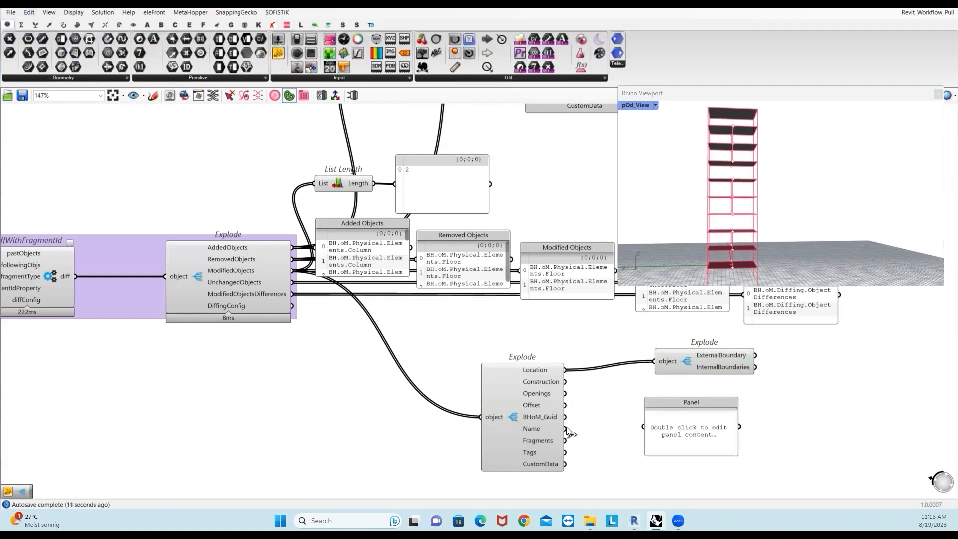
drag(566, 429, 641, 427)
drag(738, 442, 940, 442)
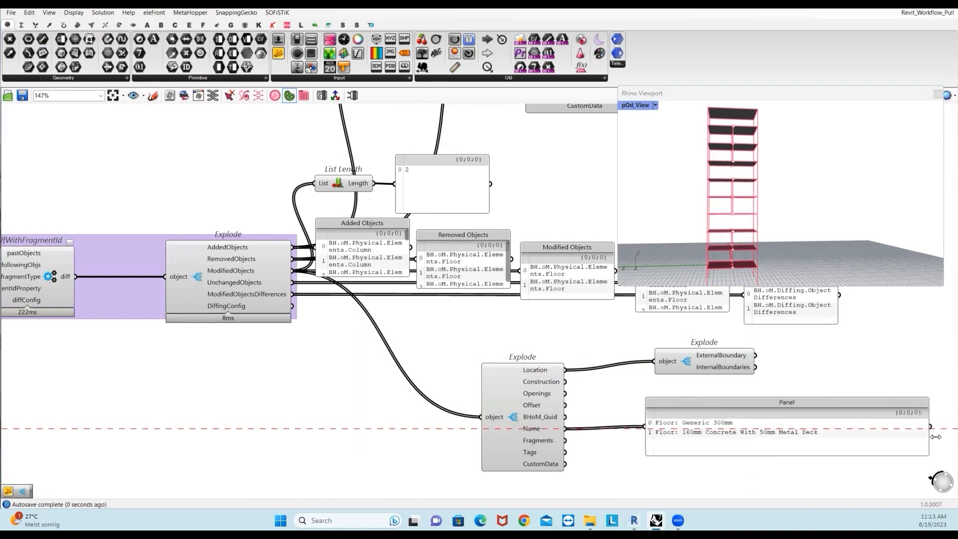
click(780, 436)
drag(783, 429, 792, 432)
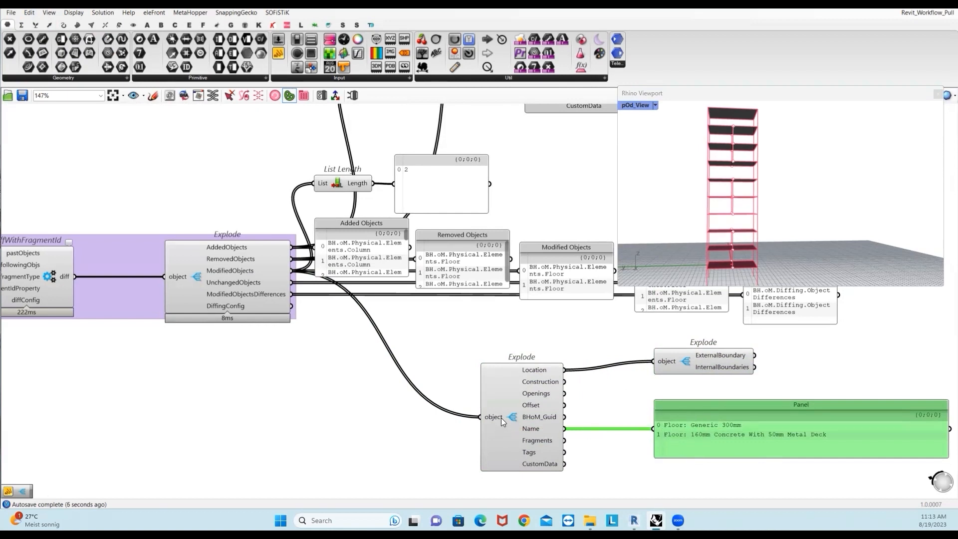
drag(516, 400, 531, 377)
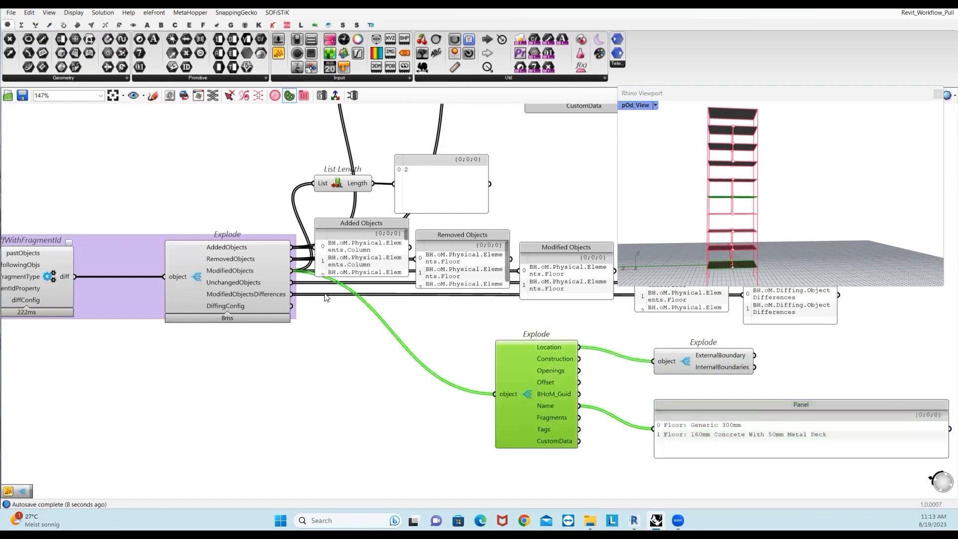
Feed the UnchangedObjects, ModifiedObjectsDifferences and DiffingConfig outputs in turn into List Length to count the items of each.
drag(292, 282, 314, 184)
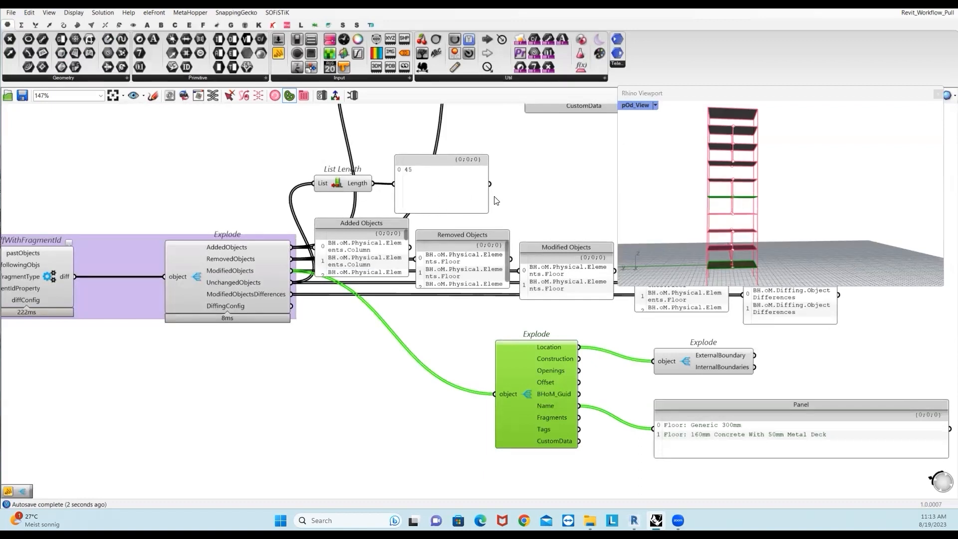
drag(488, 194, 504, 194)
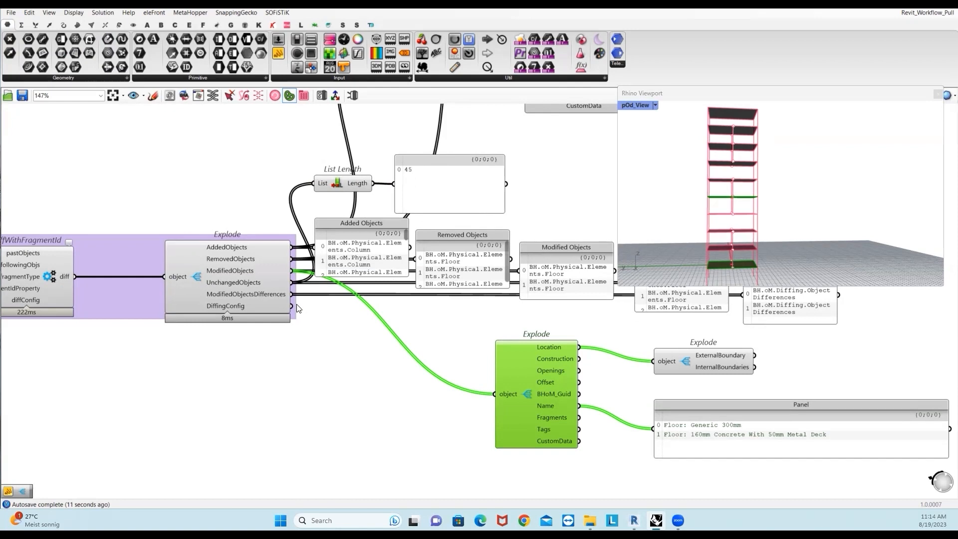
drag(311, 234, 313, 184)
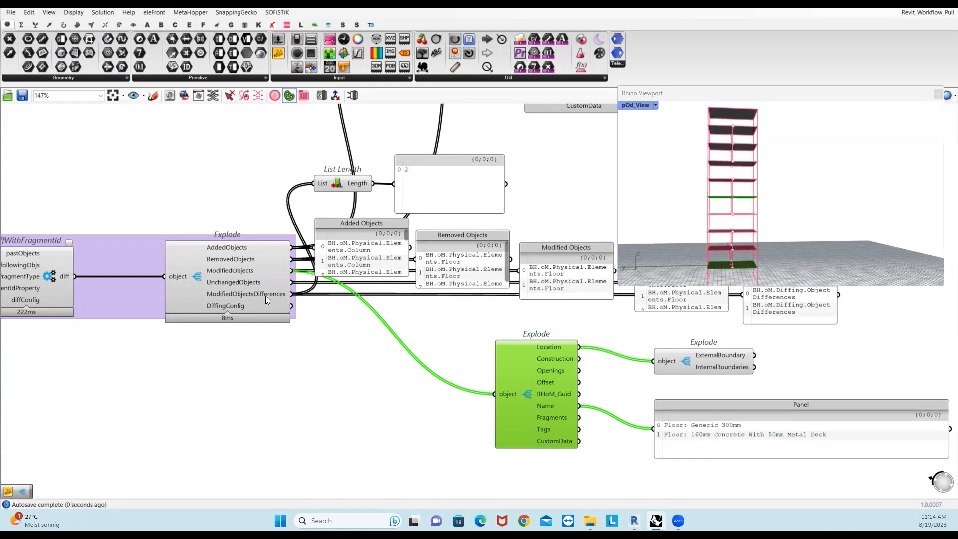
drag(292, 306, 314, 183)
click(353, 411)
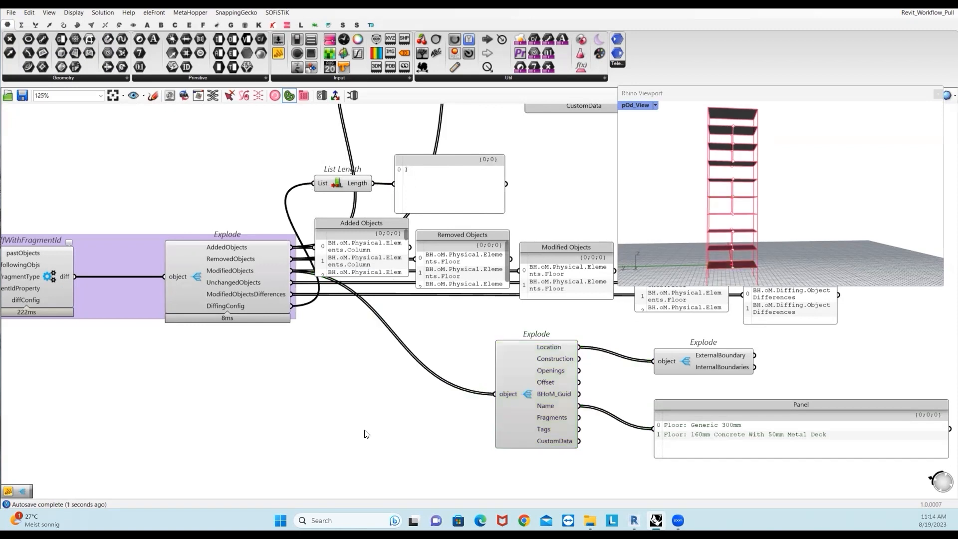
Examine the complete Revit-BHoM workflow on the canvas and the building model in the Rhino viewport.
scroll(353, 410, down, 6)
scroll(394, 413, up, 2)
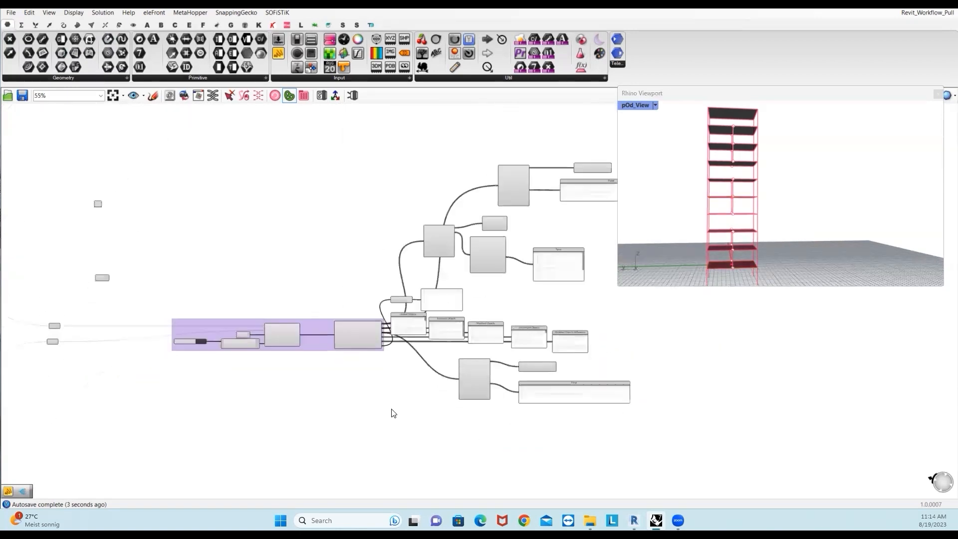
right_drag(696, 231, 714, 232)
scroll(714, 234, down, 4)
scroll(713, 235, up, 6)
scroll(711, 244, down, 3)
right_drag(547, 373, 380, 352)
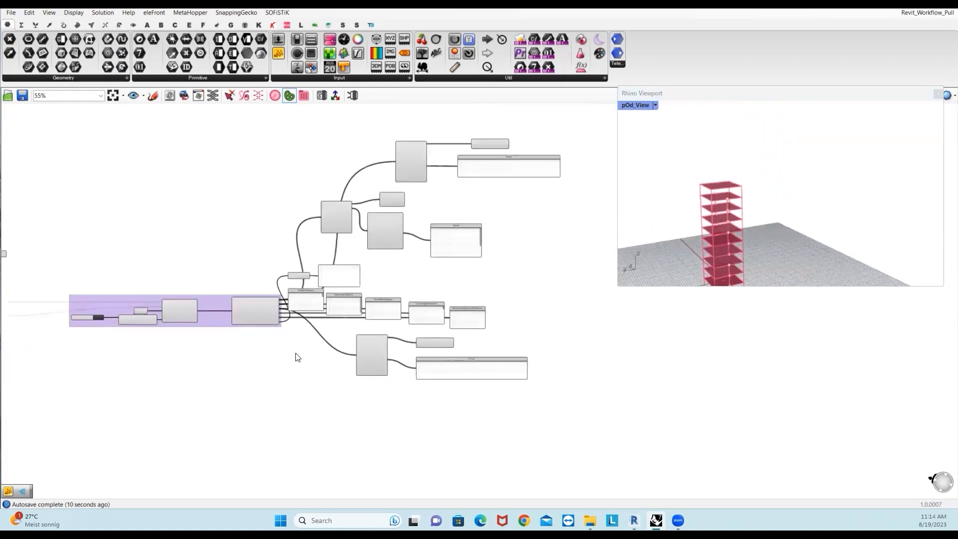
scroll(295, 357, down, 8)
scroll(242, 329, up, 5)
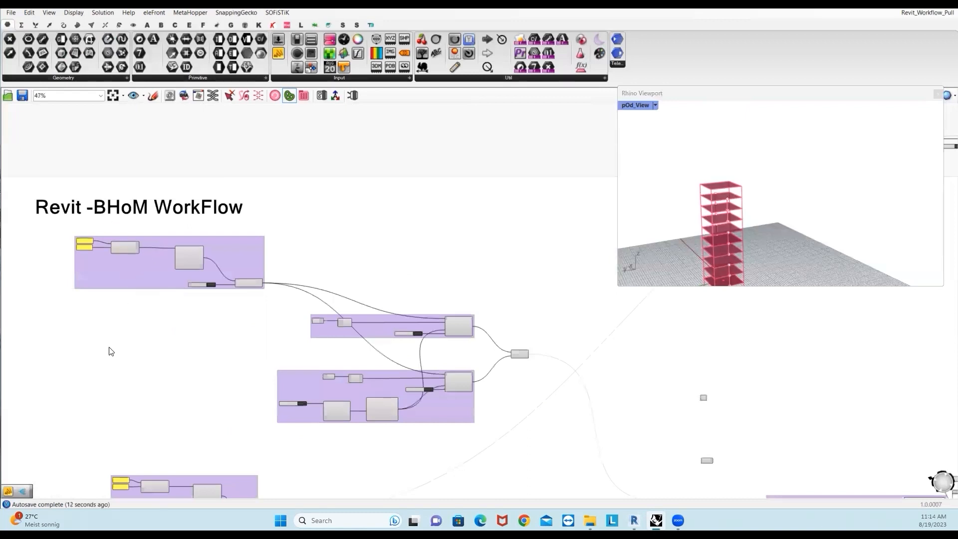
scroll(111, 352, down, 6)
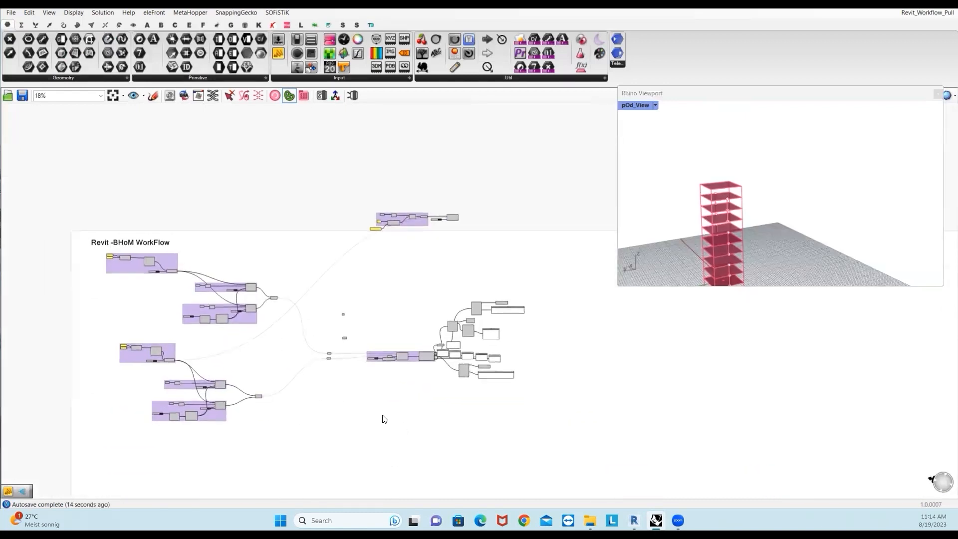
Examine the exploded diff outputs and their panels for added, removed, modified and unchanged objects alongside the building model.
right_drag(385, 420, 359, 385)
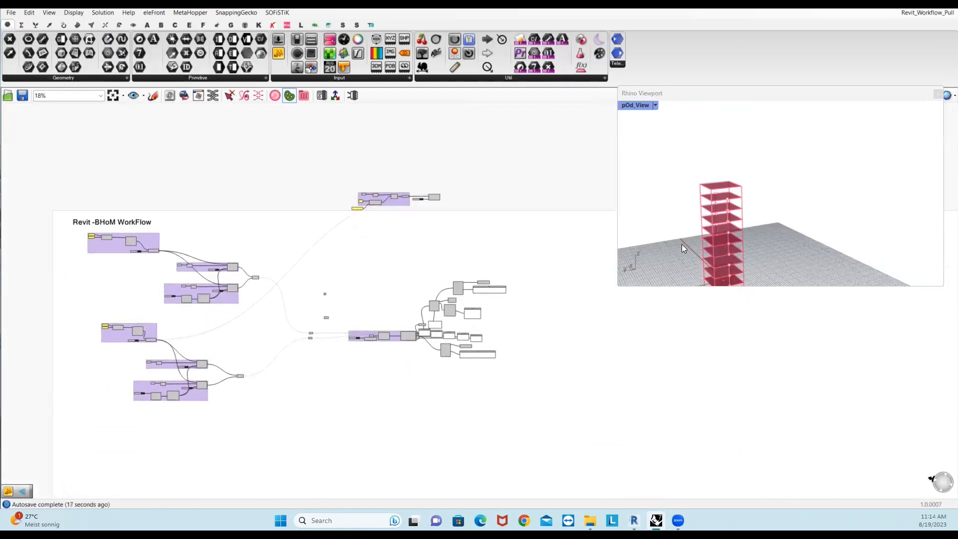
right_drag(682, 244, 684, 253)
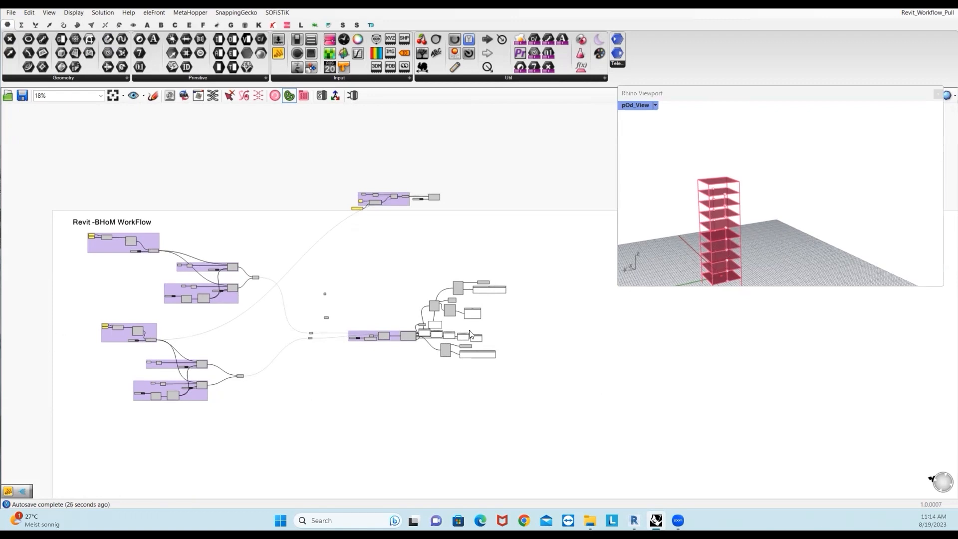
scroll(470, 334, up, 10)
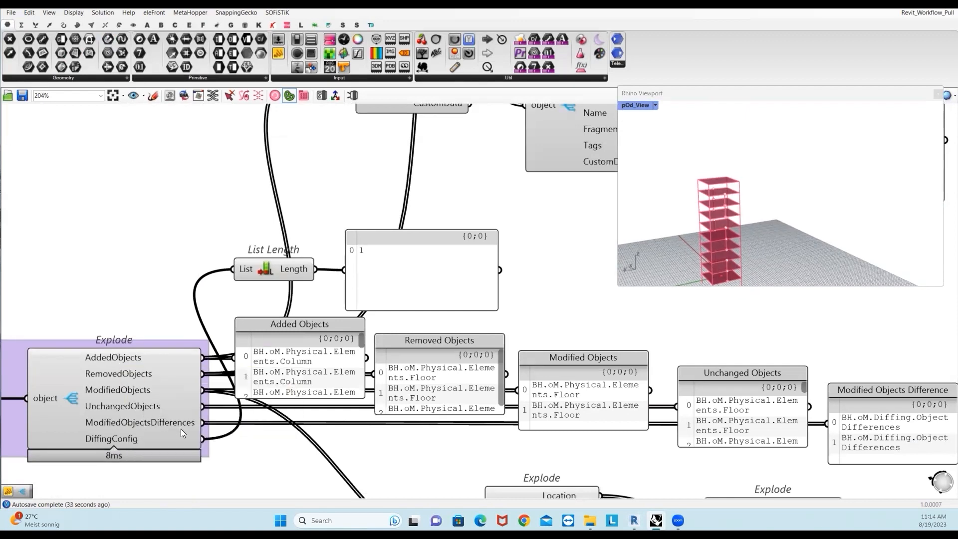
right_drag(239, 435, 231, 406)
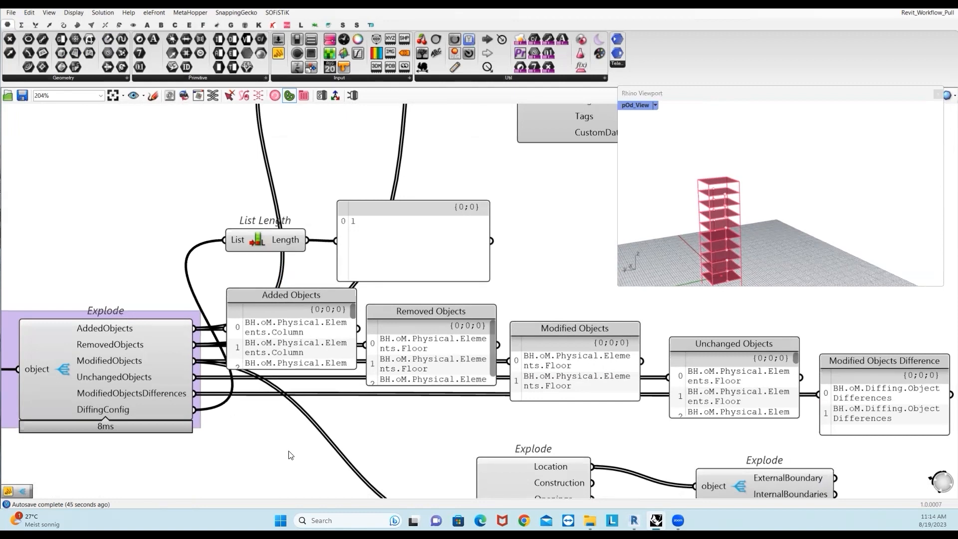
scroll(396, 415, down, 3)
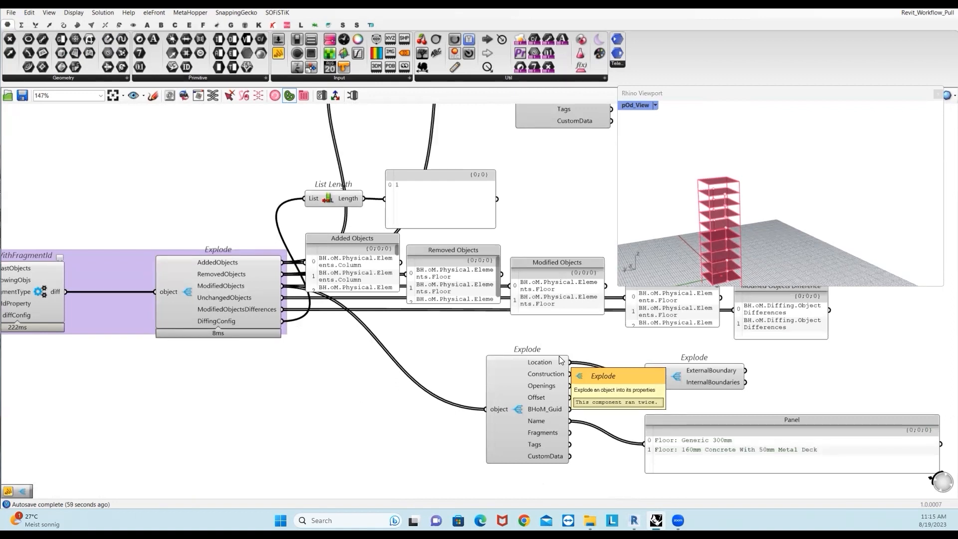
Highlight the modified floors in the viewport through their Explode component, move that component slightly lower on the canvas and deselect it.
click(518, 400)
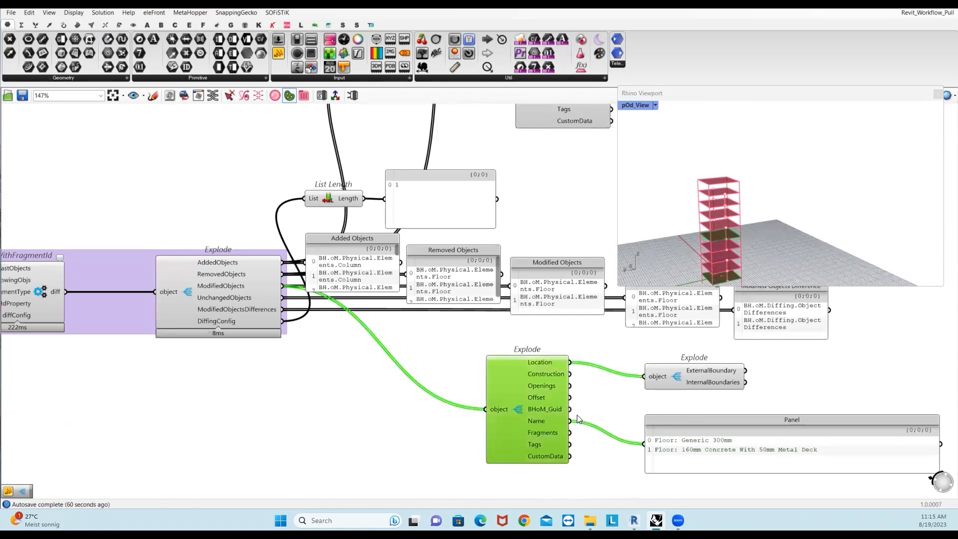
right_drag(597, 382, 589, 372)
drag(518, 410, 515, 444)
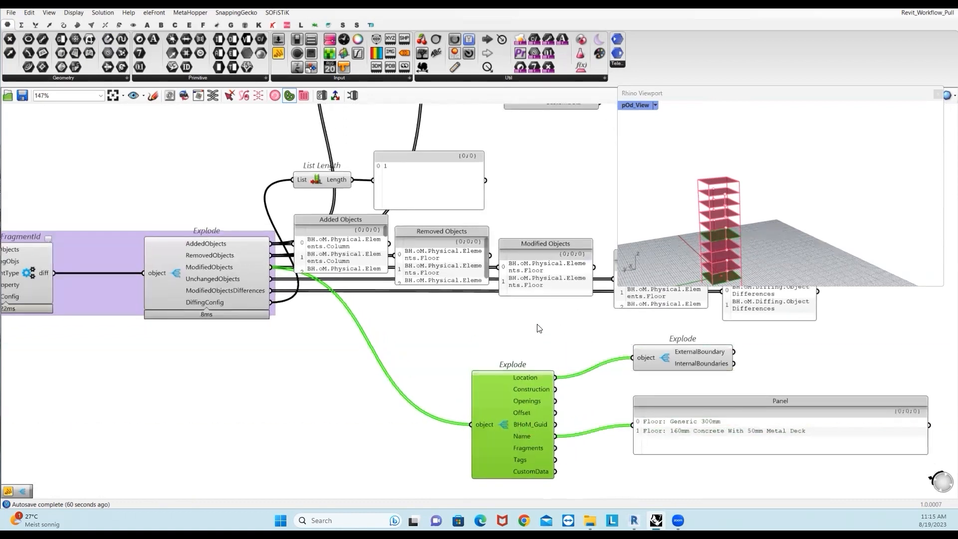
mouse_move(523, 424)
scroll(496, 382, down, 3)
scroll(510, 399, down, 3)
click(428, 414)
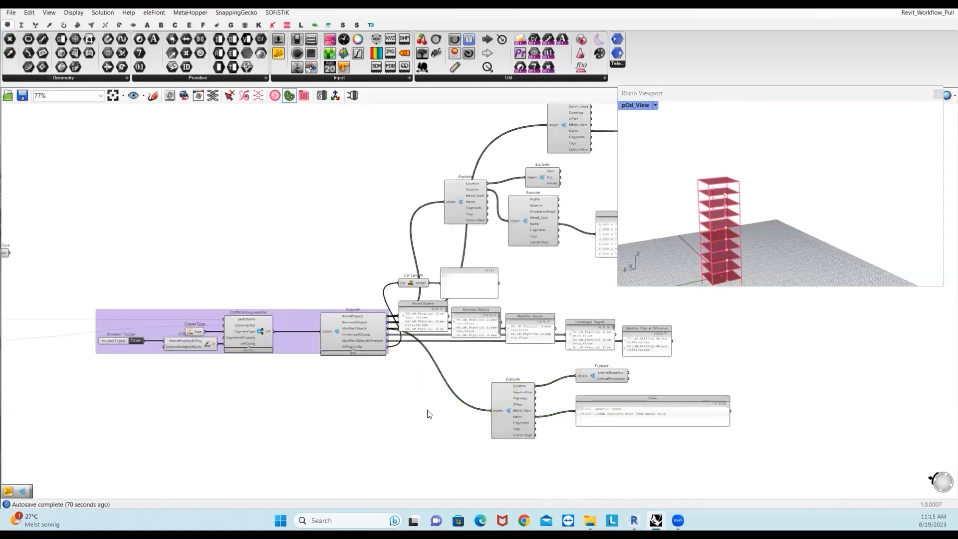